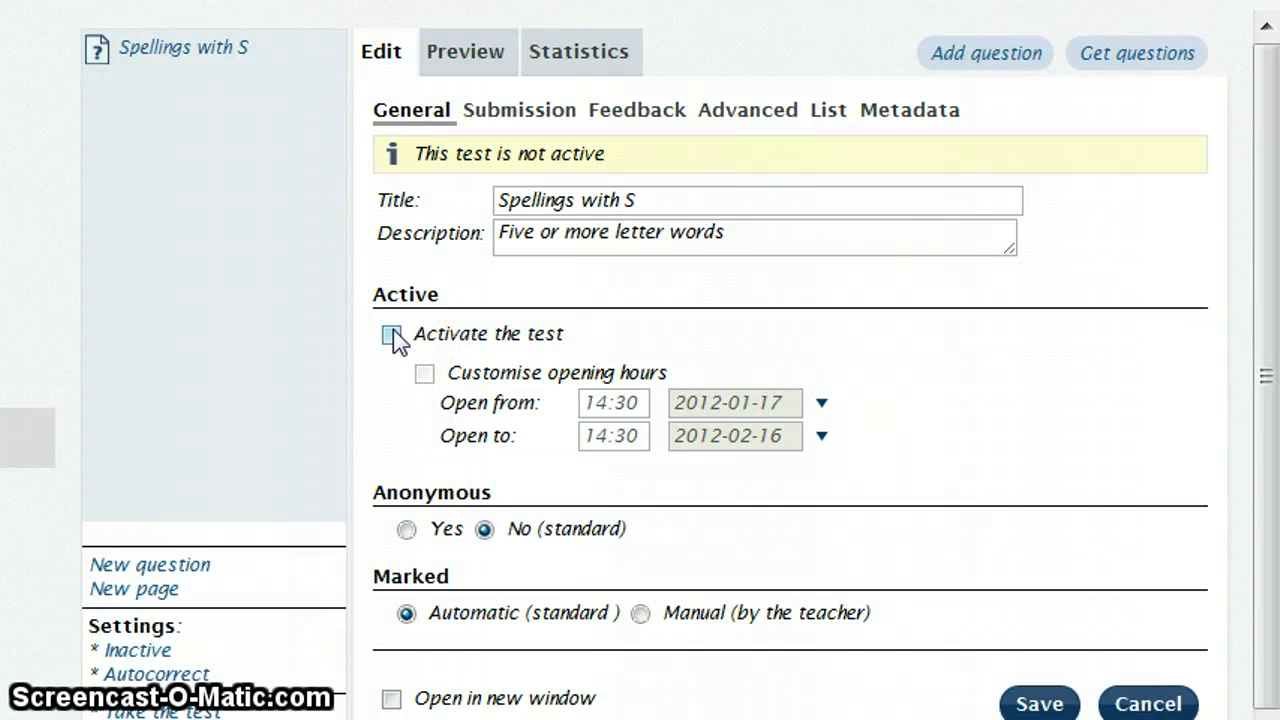
Set the test to be marked manually by the teacher and save the general settings
left_click(398, 340)
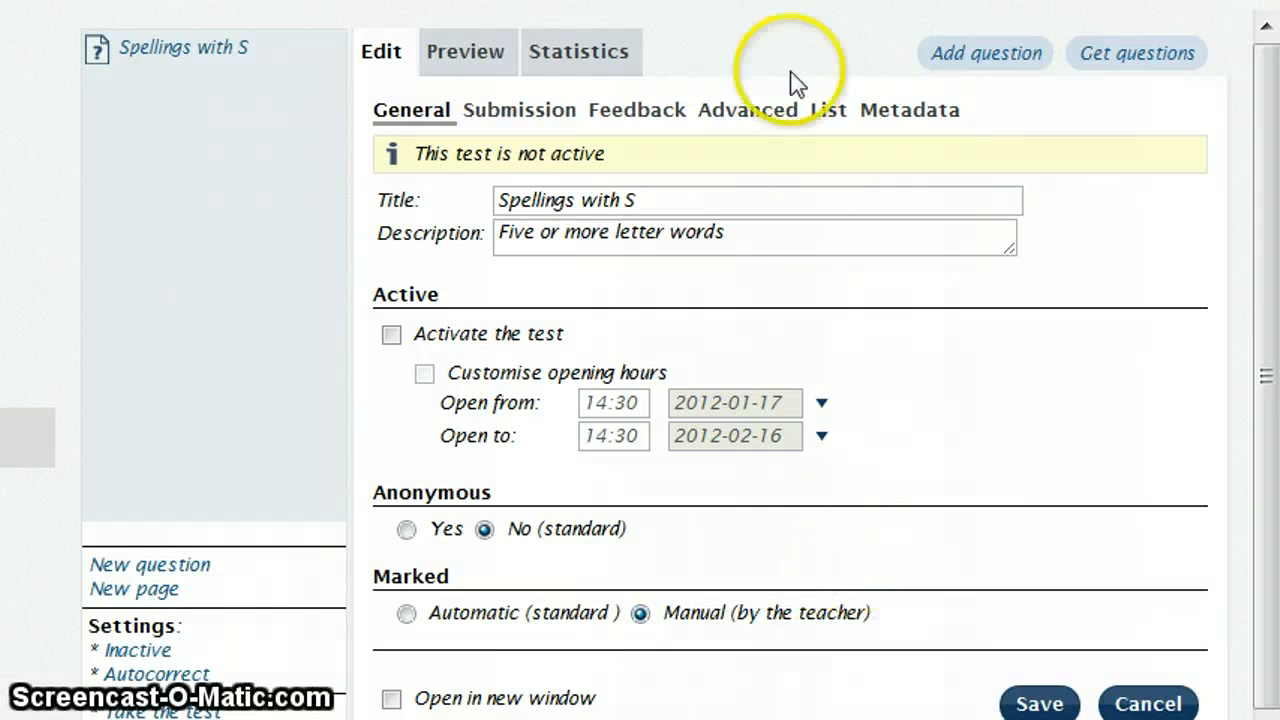
left_click(527, 118)
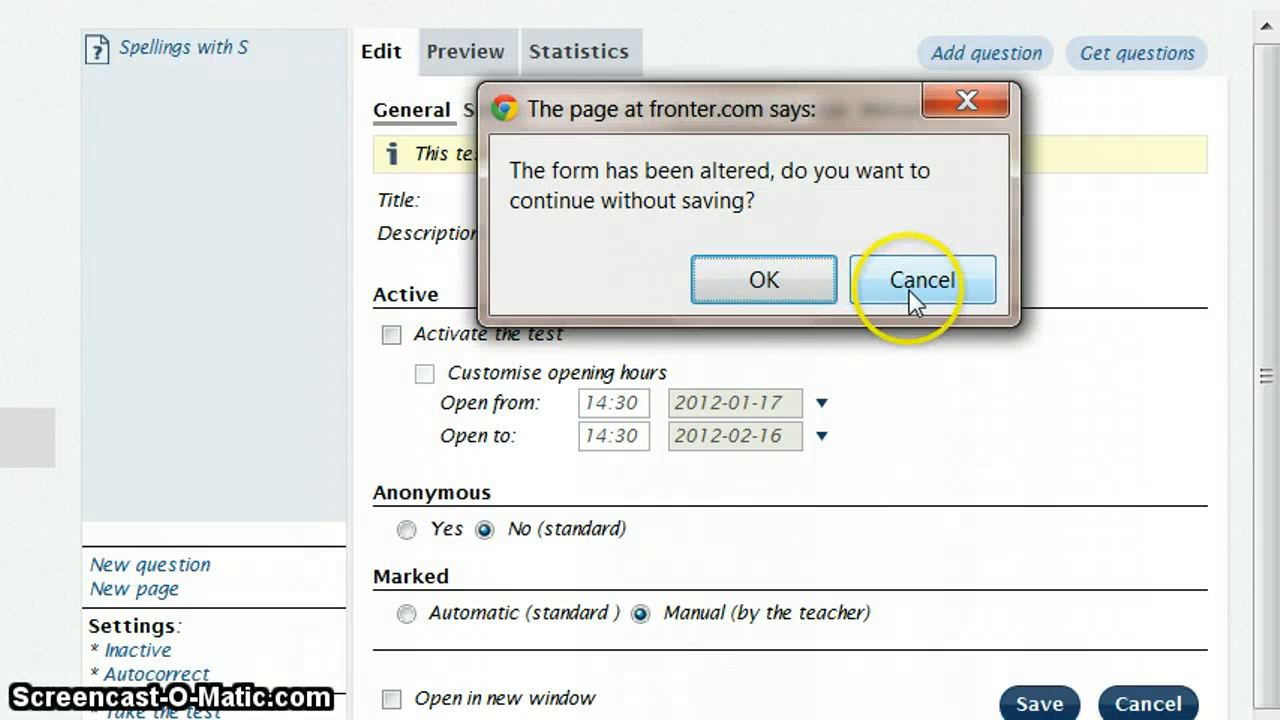
left_click(910, 293)
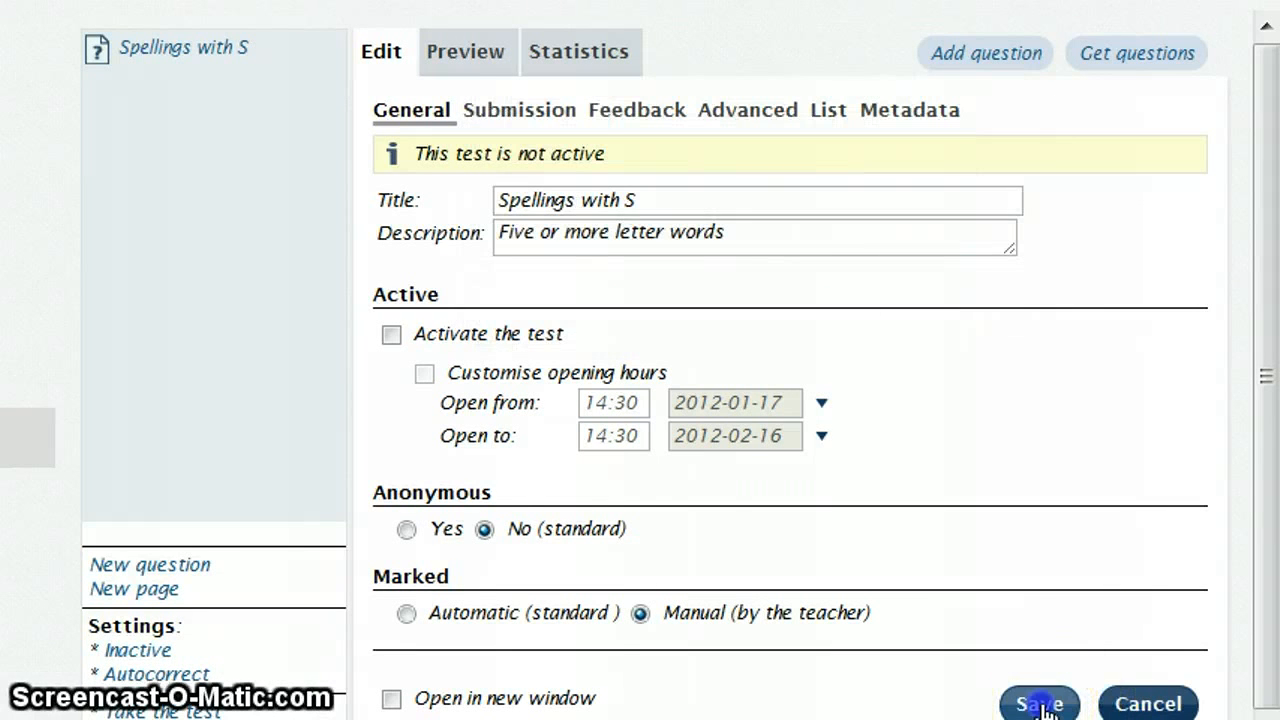
left_click(1040, 705)
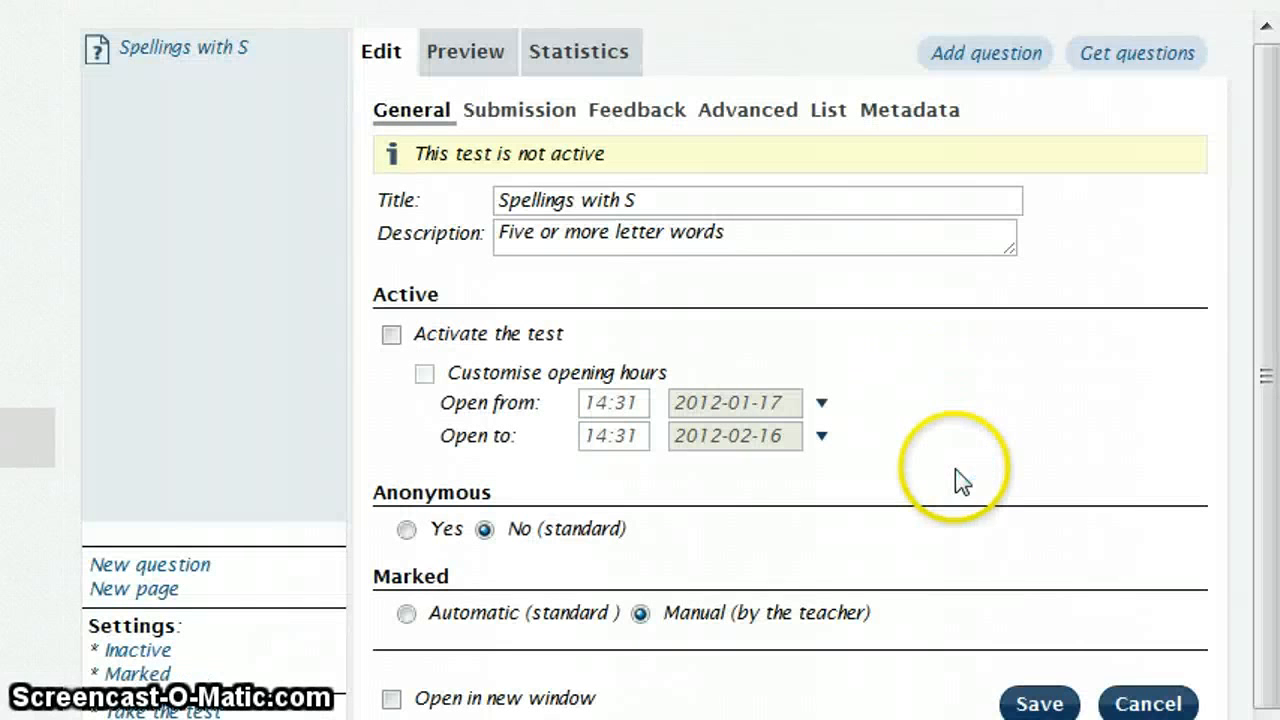
Leave the test duration unlimited, allow multiple unlimited attempts, and save the submission settings
left_click(533, 113)
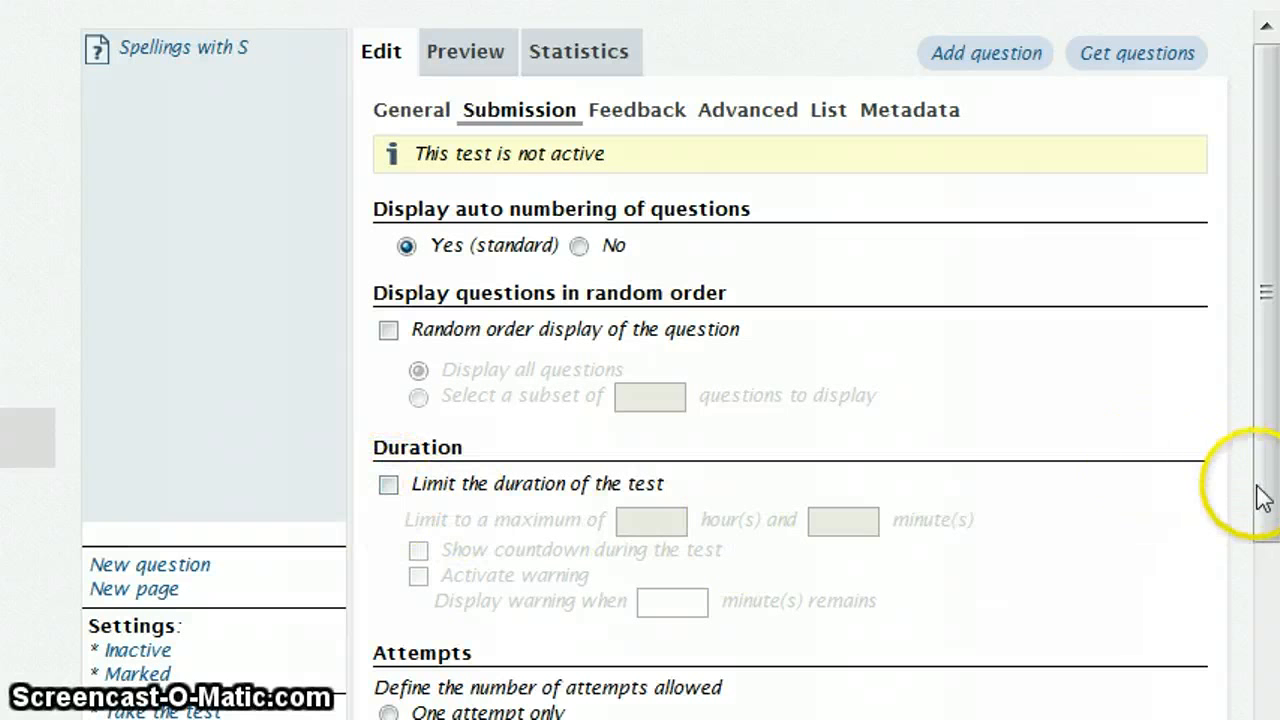
left_click_drag(1268, 505, 1258, 682)
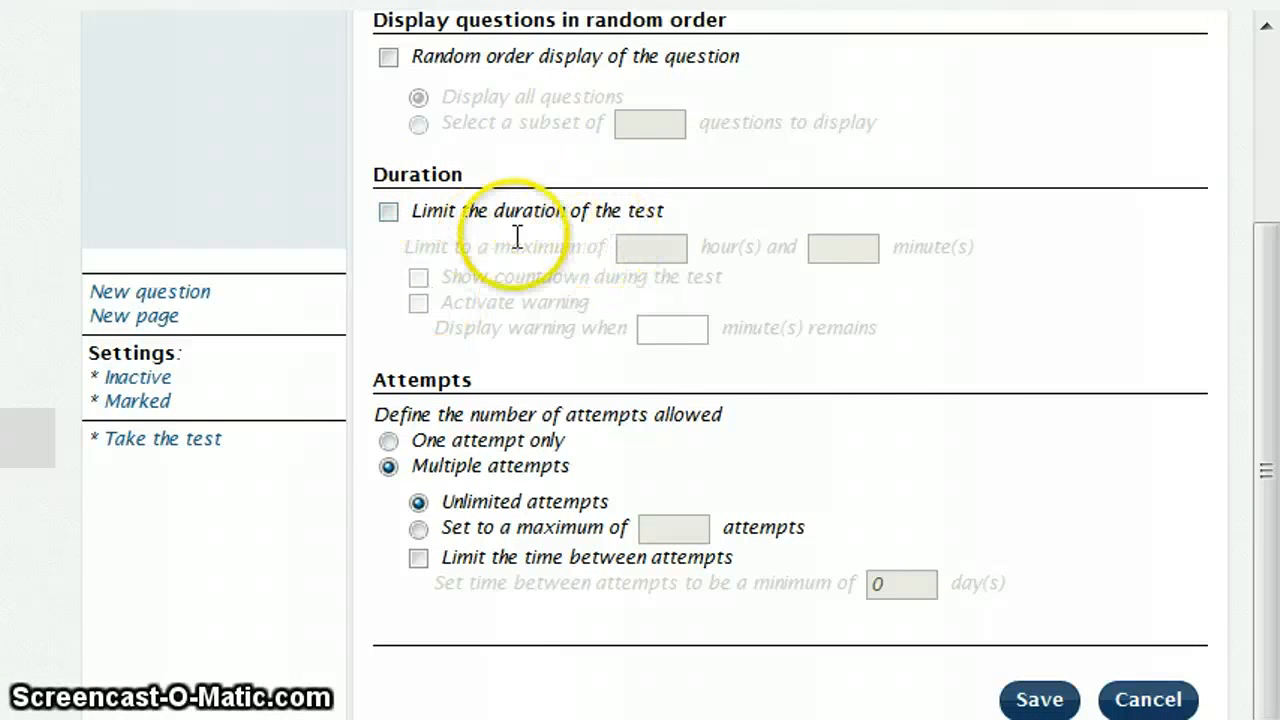
left_click(388, 213)
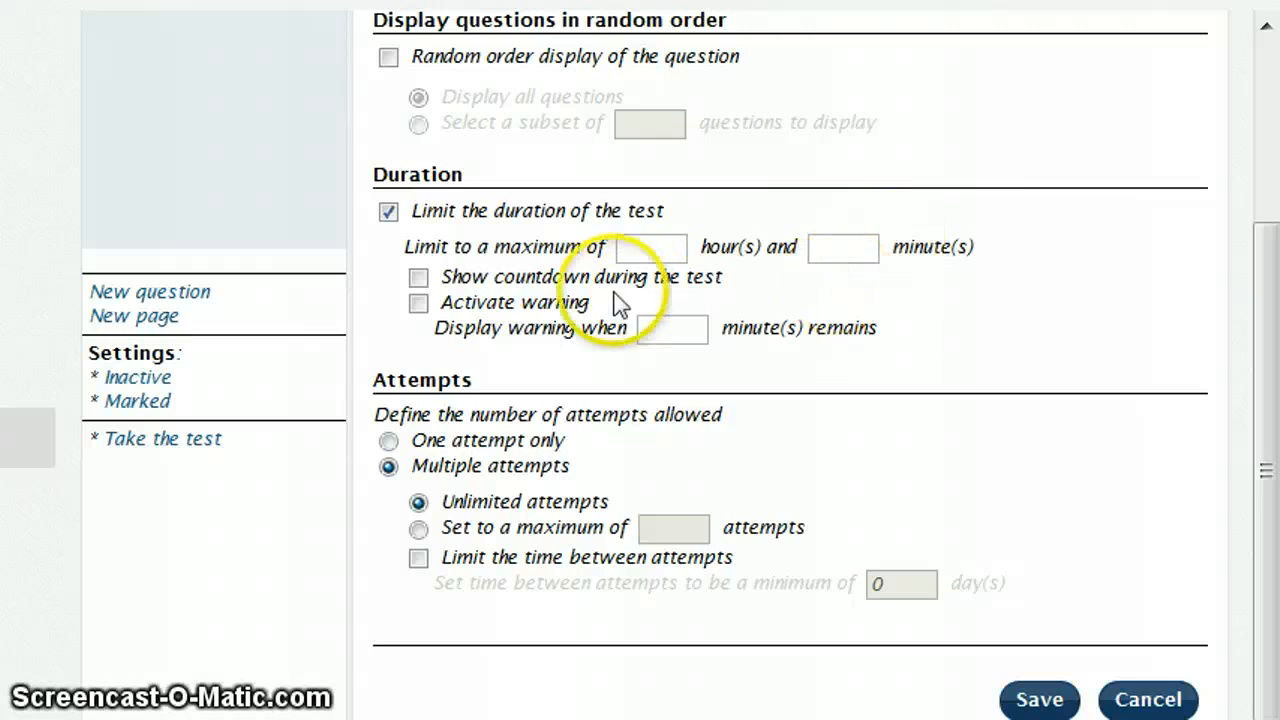
left_click(390, 216)
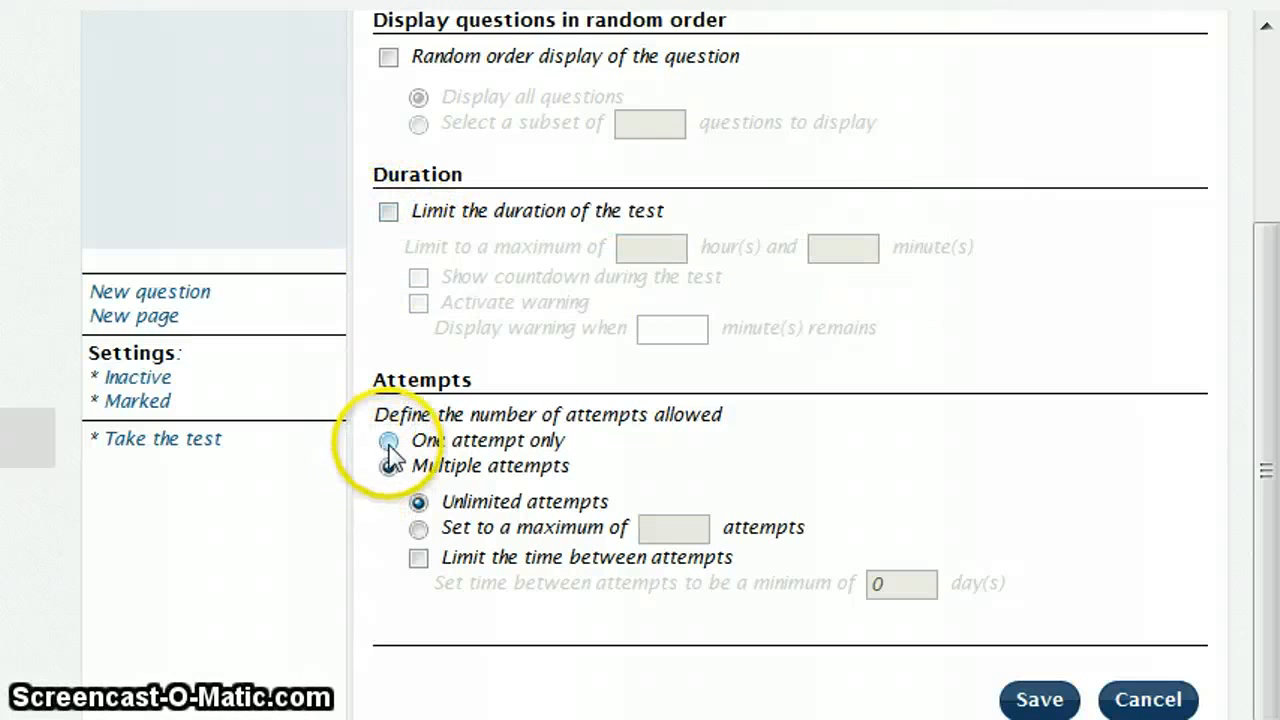
left_click(420, 502)
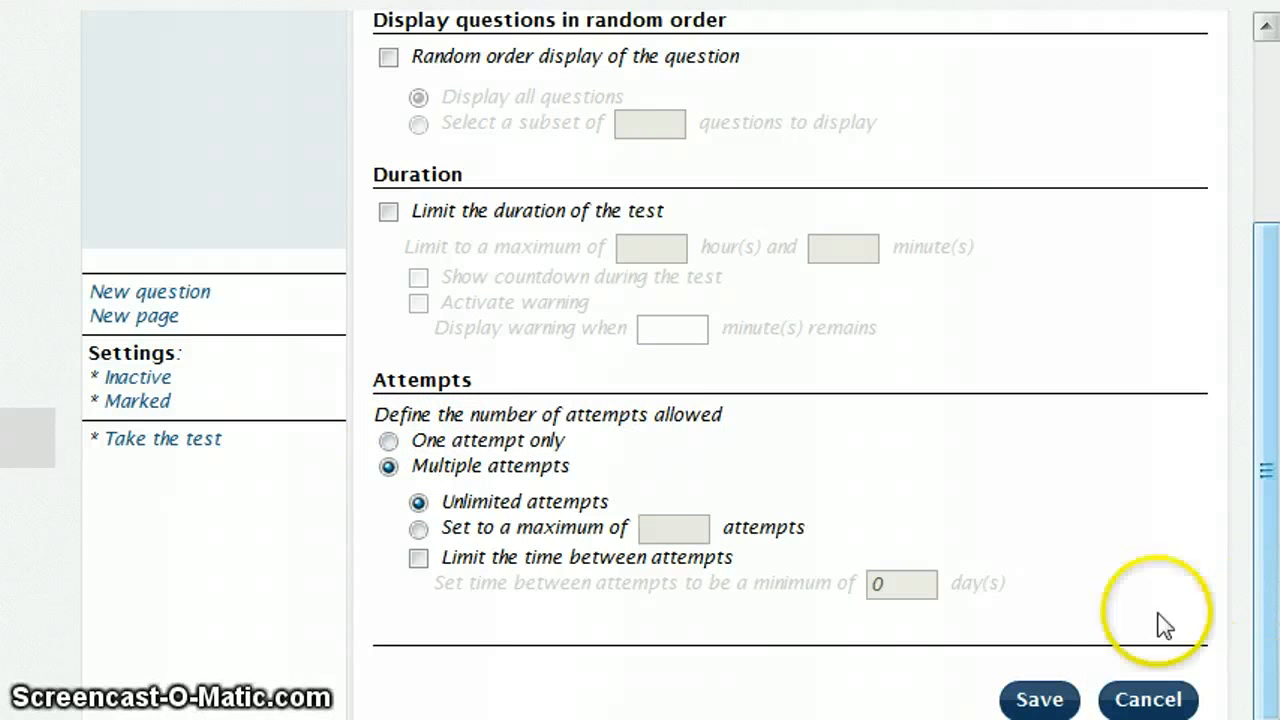
left_click(1036, 697)
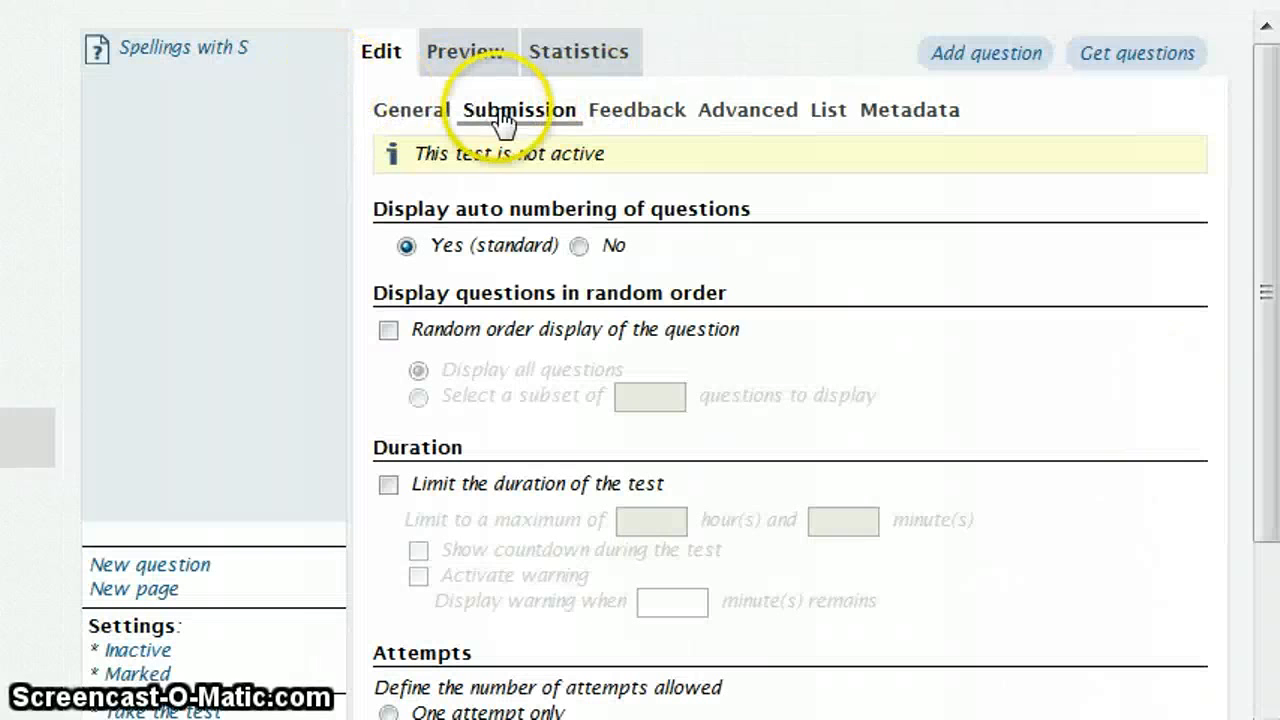
In the feedback settings, keep automatic feedback on but turn off displaying correct answers and answers with result value and summary
left_click(638, 115)
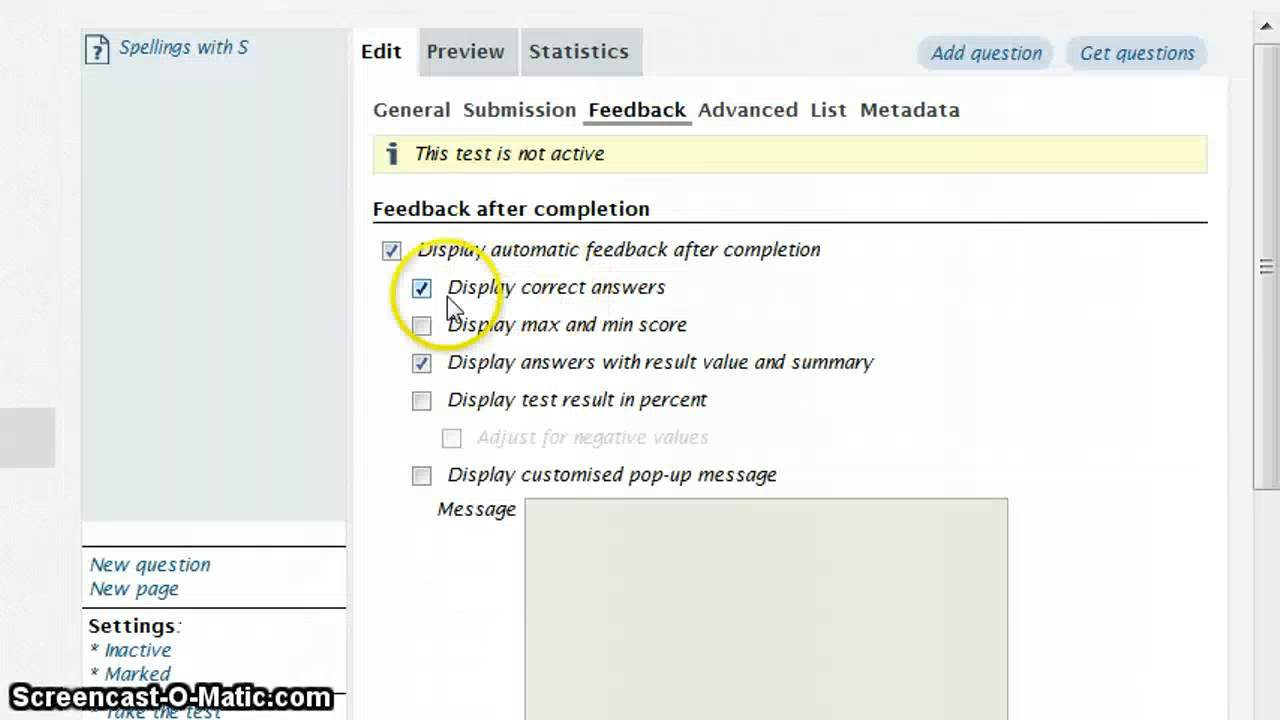
left_click(393, 251)
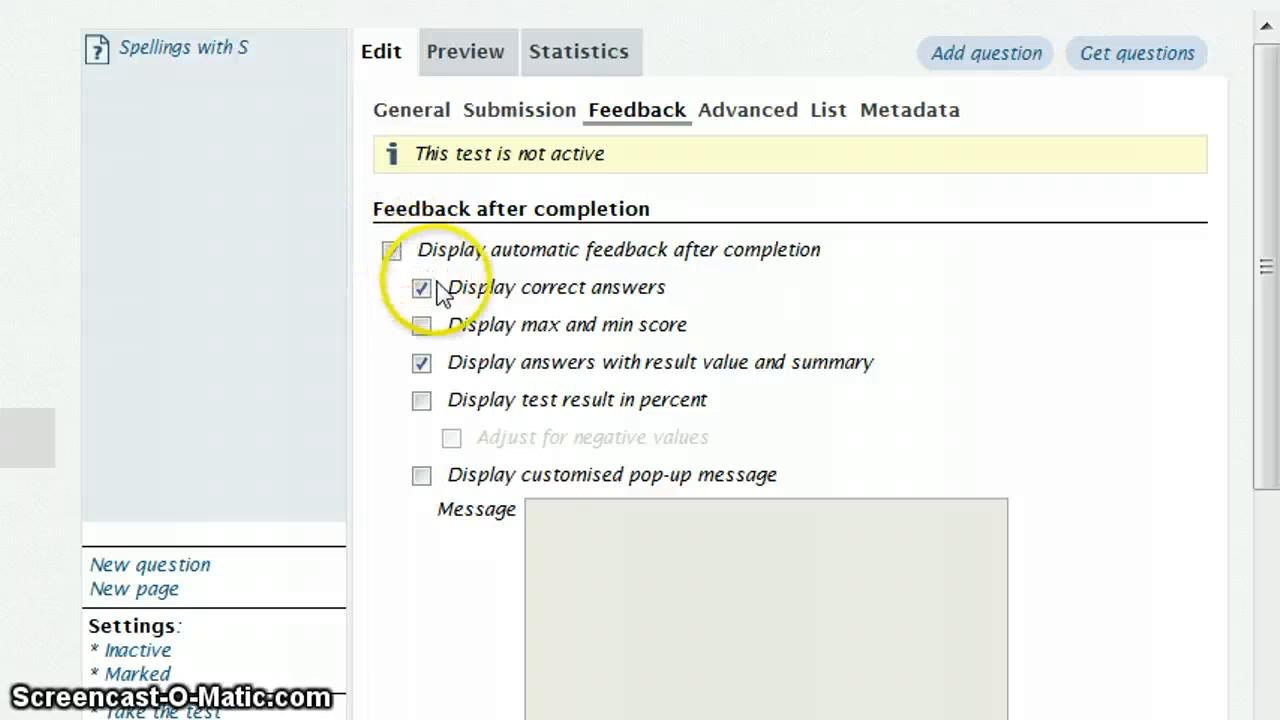
left_click(392, 251)
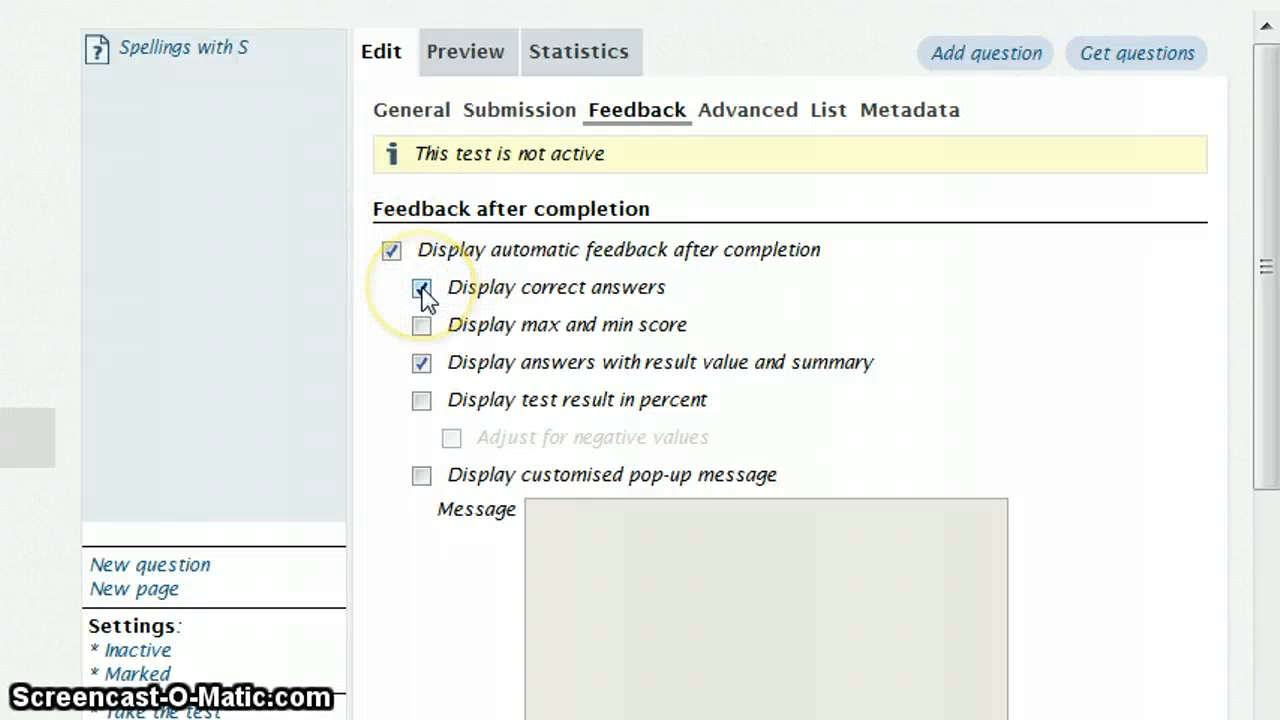
left_click(424, 363)
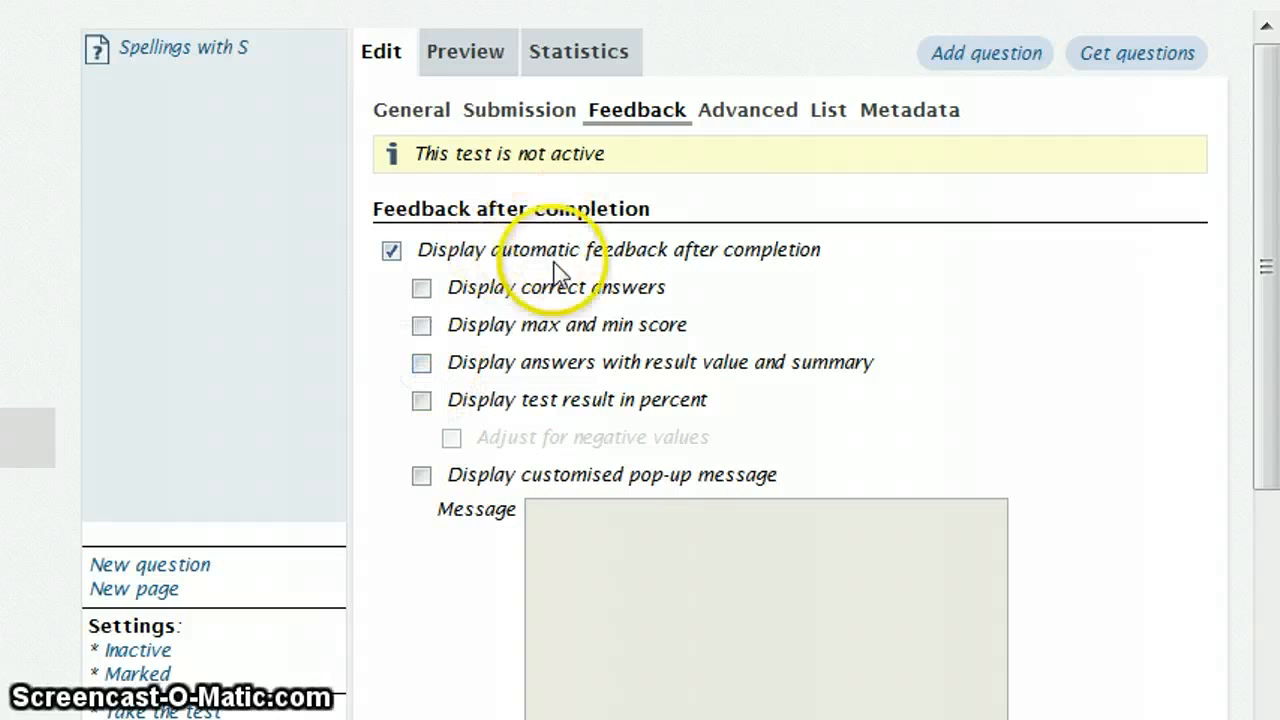
Enable the customised pop-up message "You've finished your literacy hw for this week" and save the feedback settings
left_click(422, 476)
left_click(597, 545)
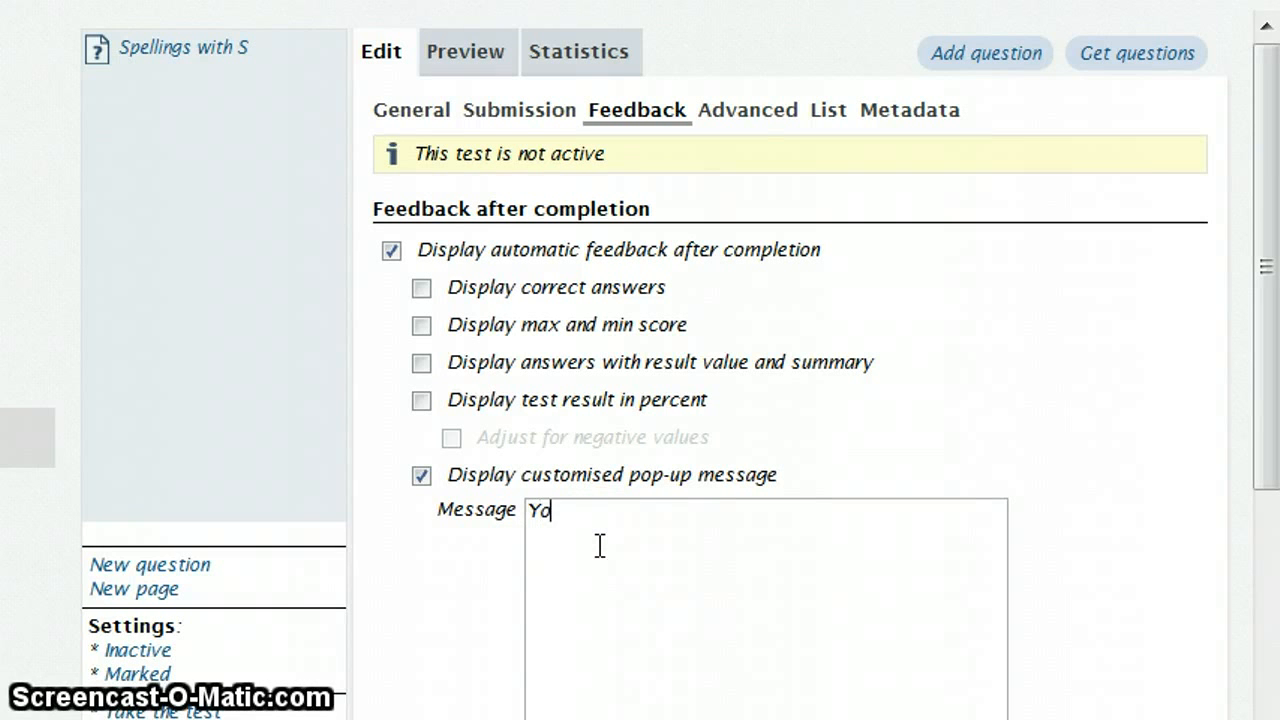
type("You've finis")
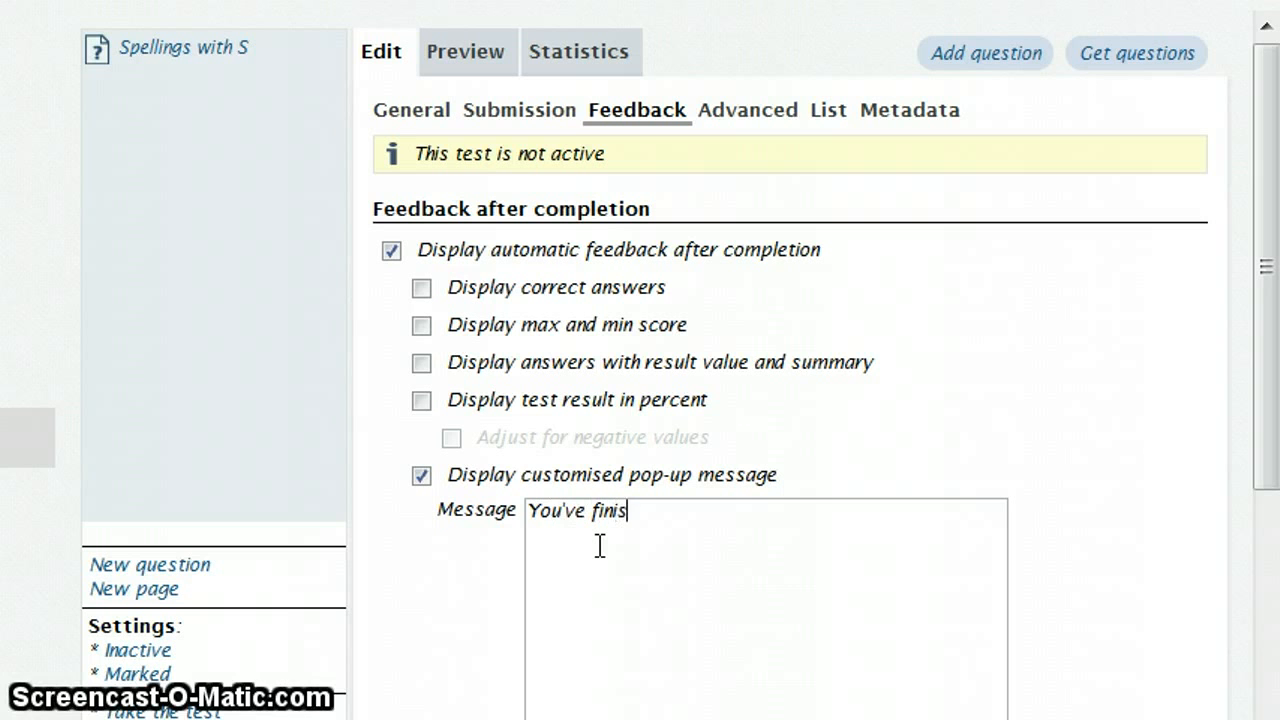
type("ur")
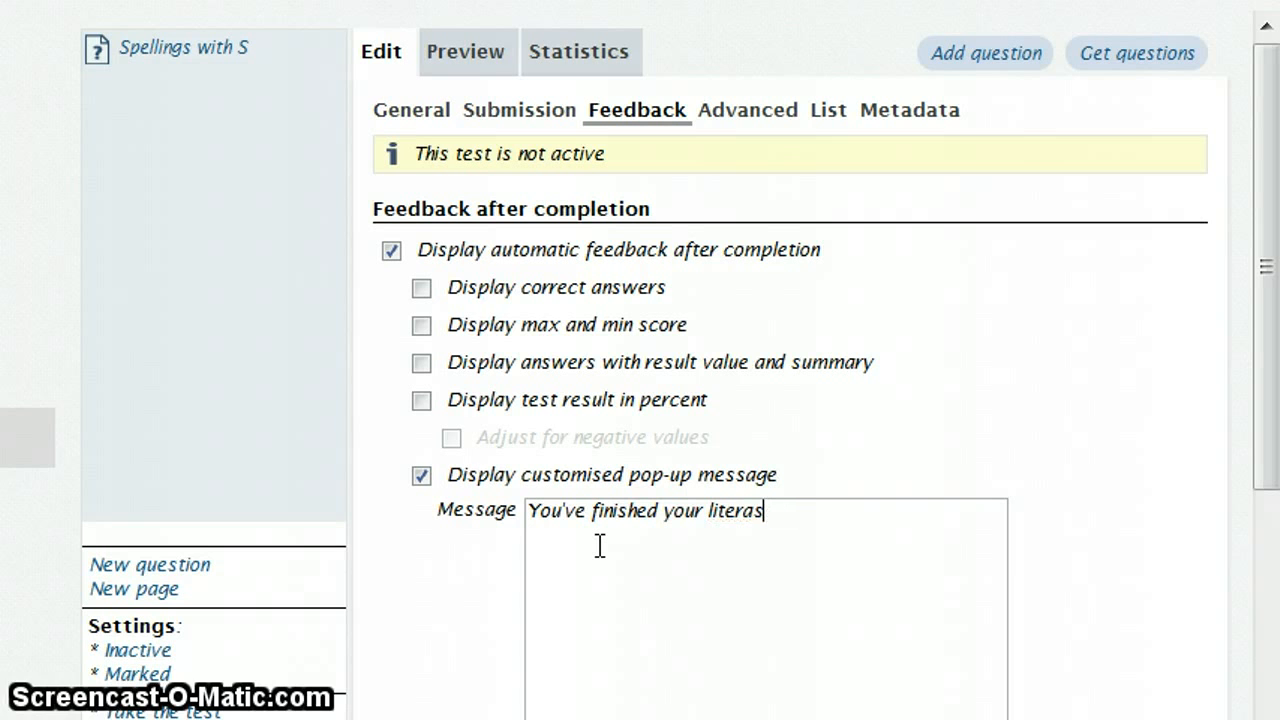
type(" literas")
key("BackSpace")
type("cy hw fo")
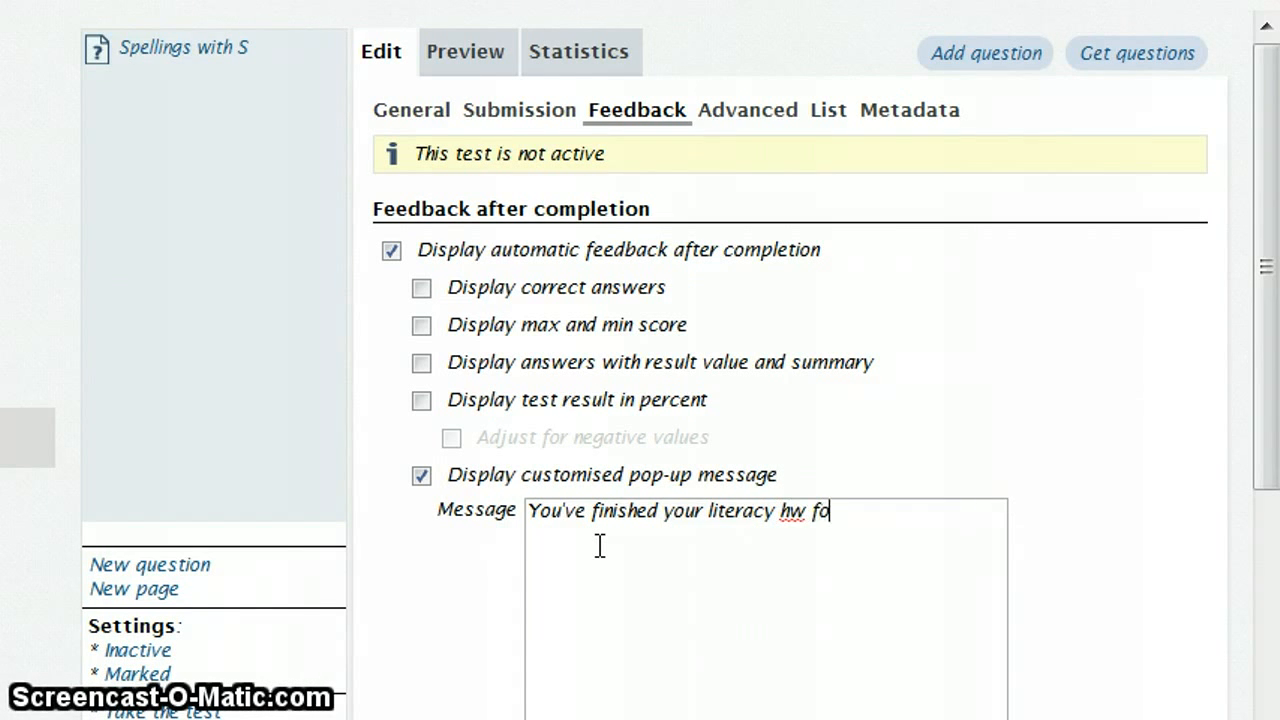
type("r this week")
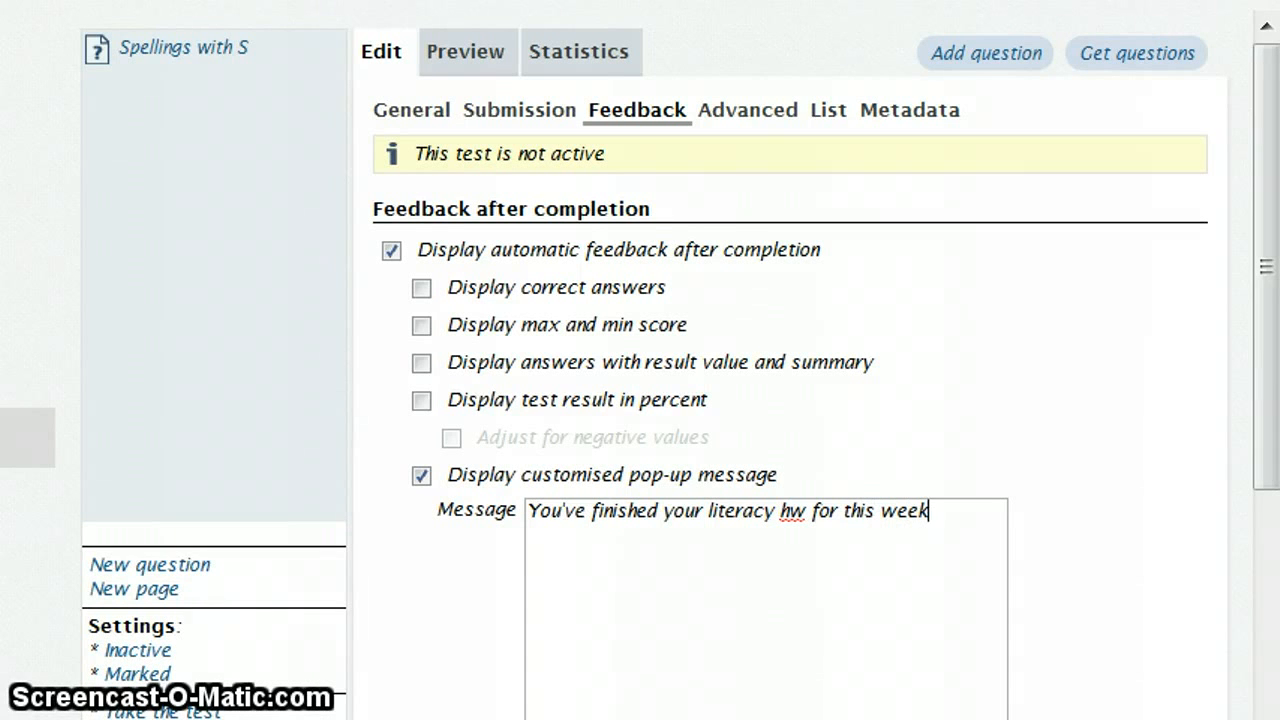
left_click_drag(1272, 462, 1262, 645)
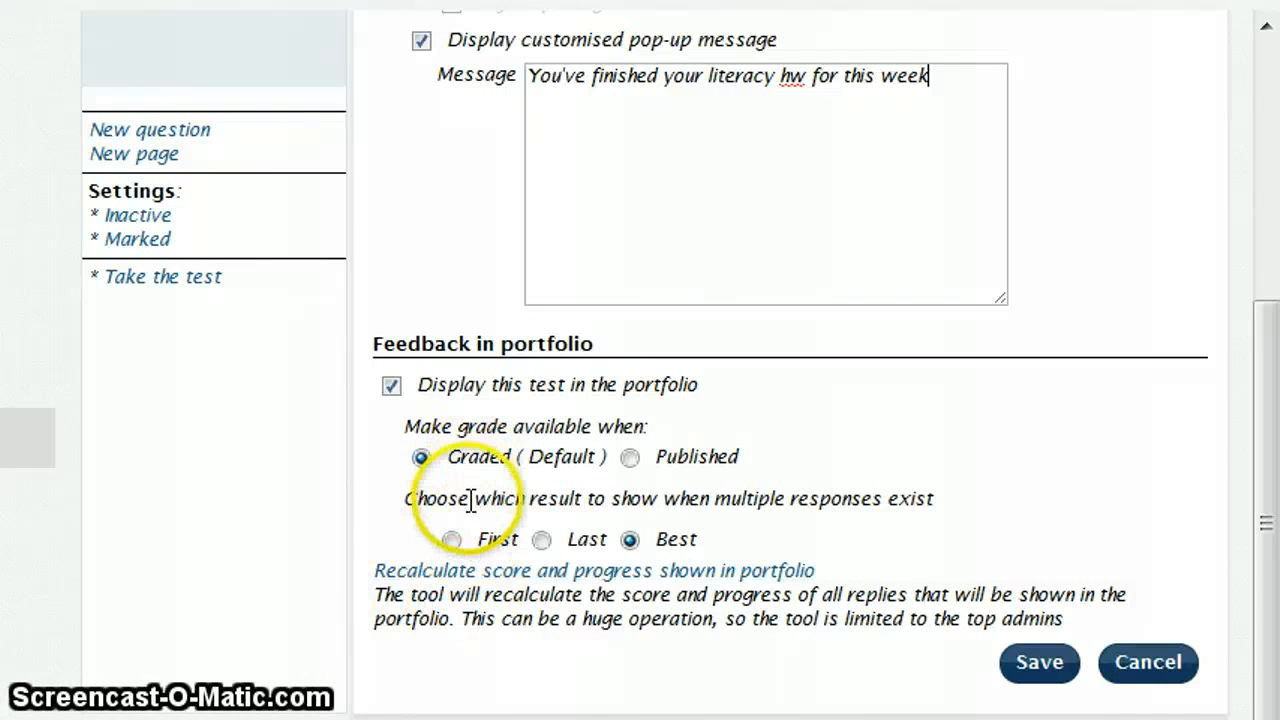
left_click(1037, 665)
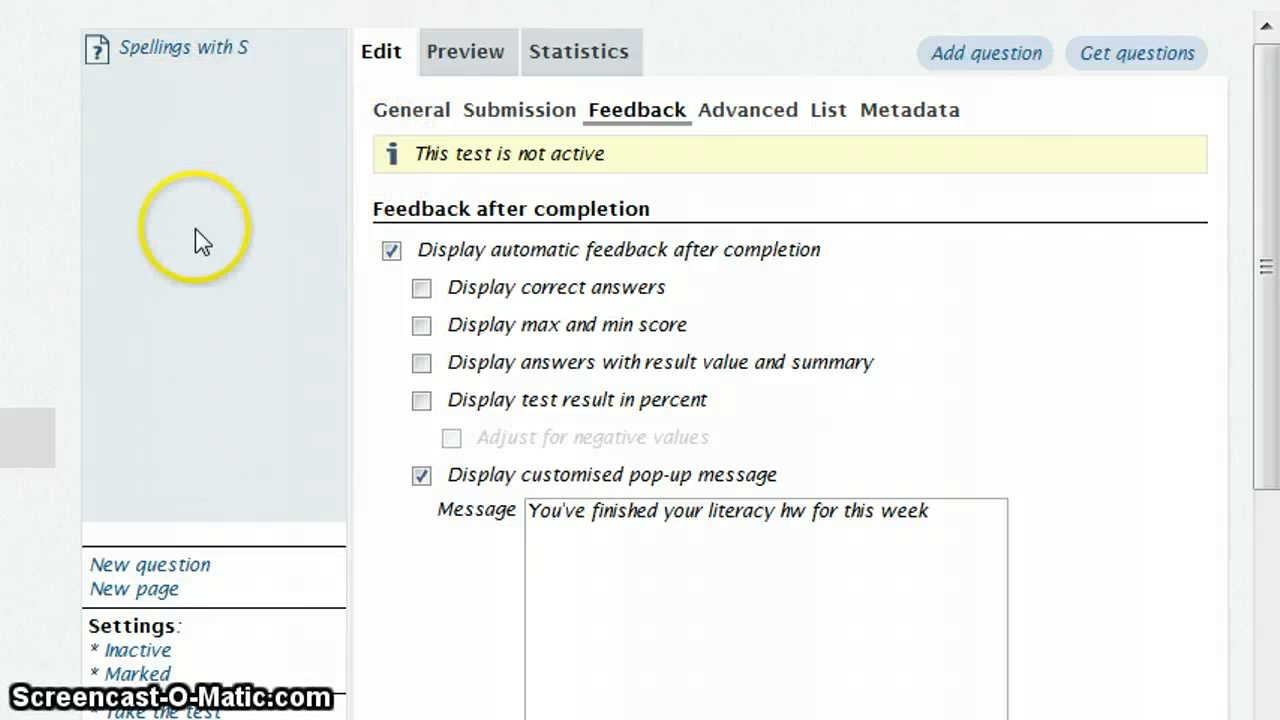
Add a new question to the test and title it "spelling"
left_click(385, 62)
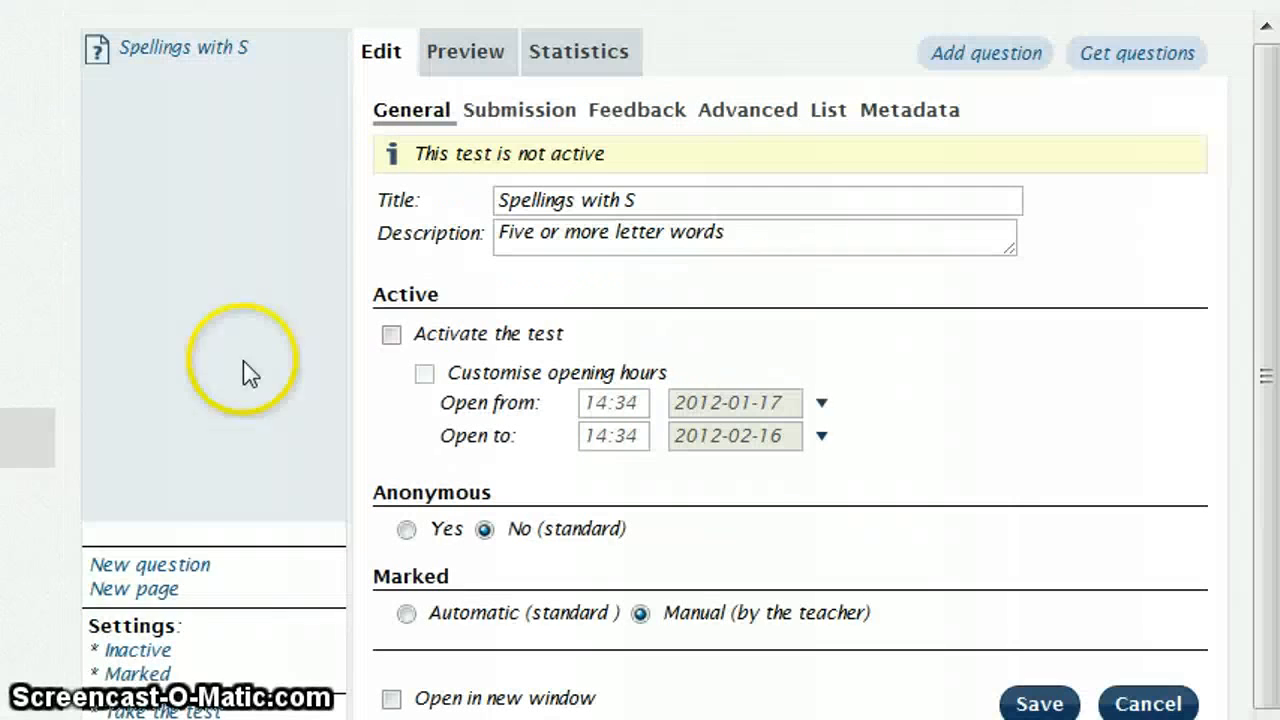
left_click(150, 566)
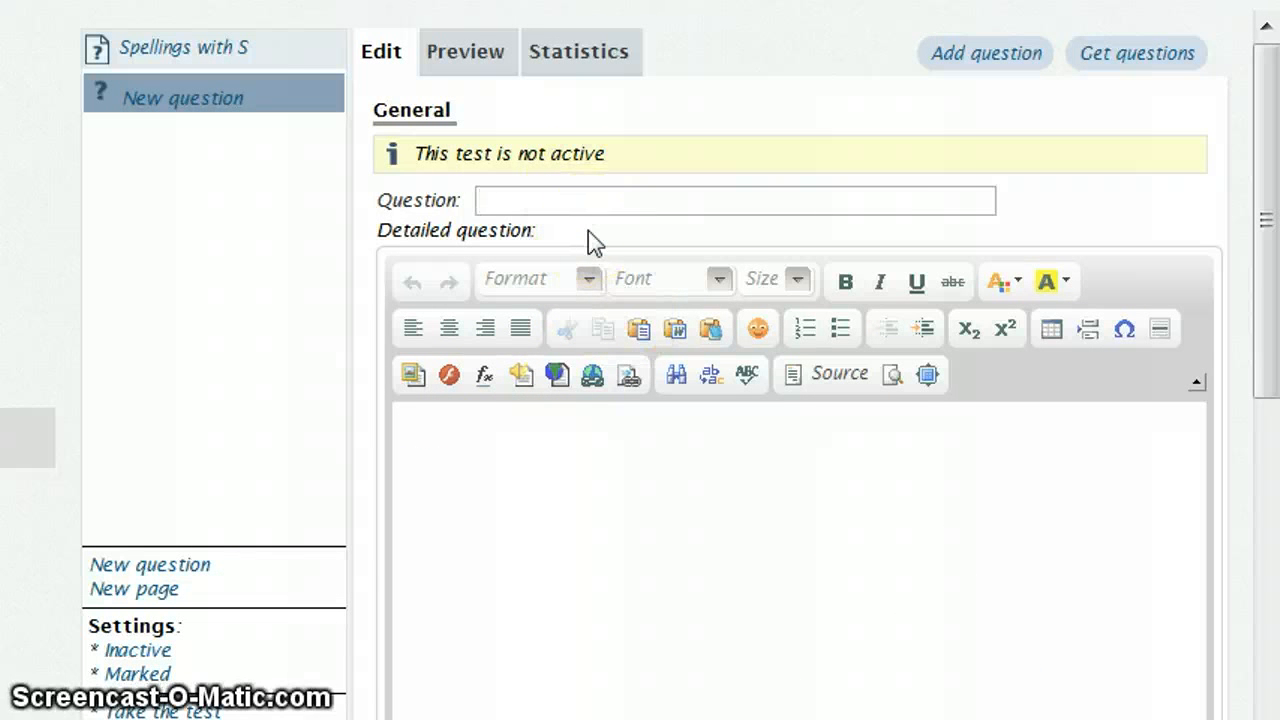
type("spelling")
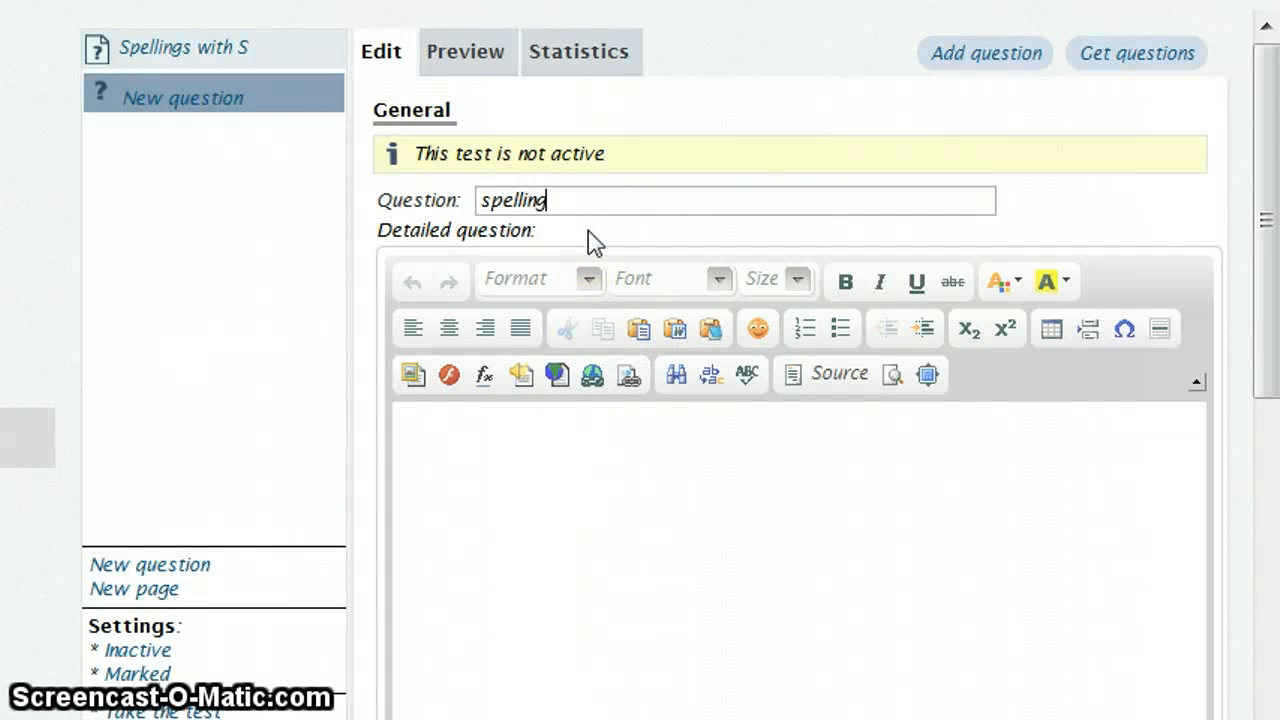
Enter the detailed question text "Make a list of at least 5 words begiining with s that you had difficlty spelling"
left_click(447, 440)
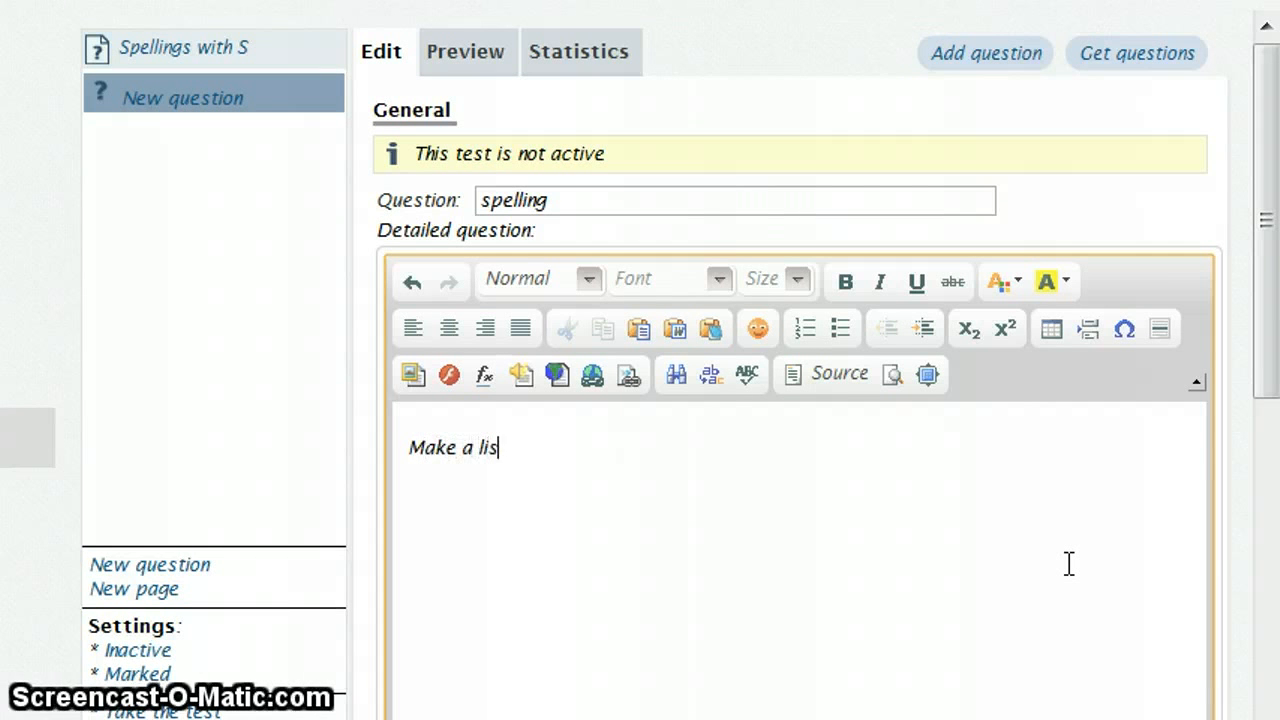
type("least 5 words")
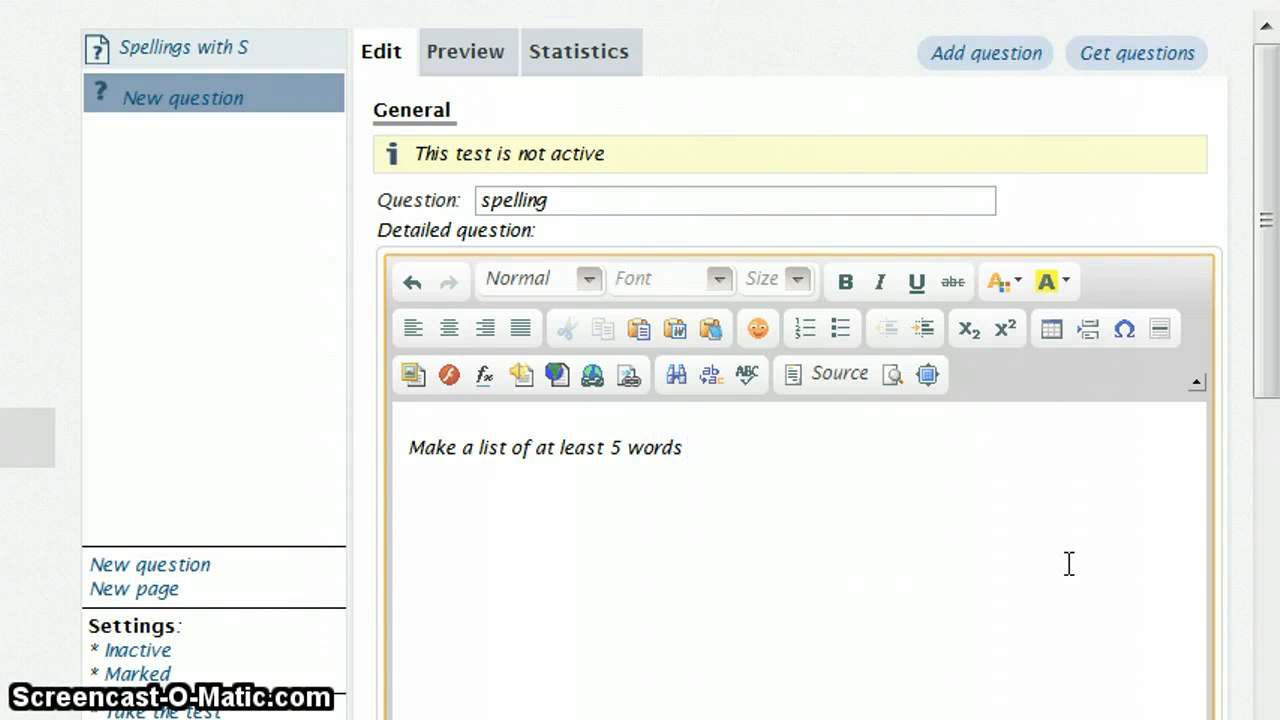
type(" begiining with s")
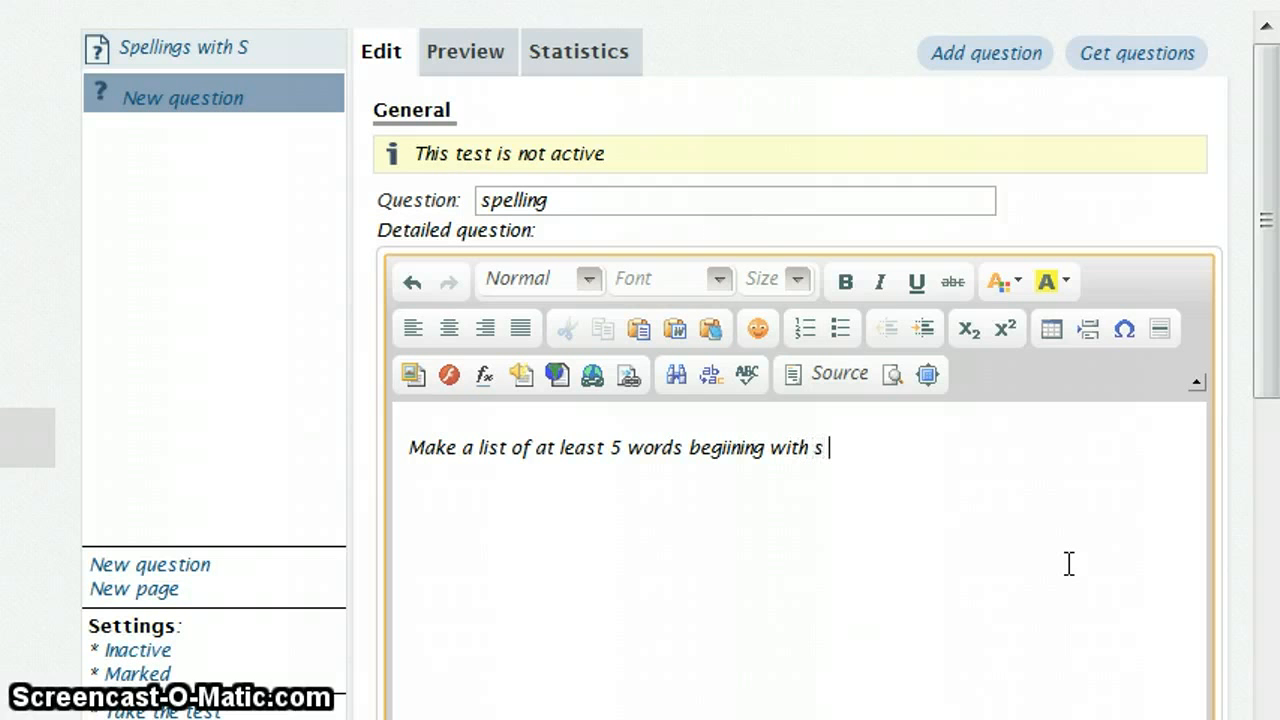
type(" that ")
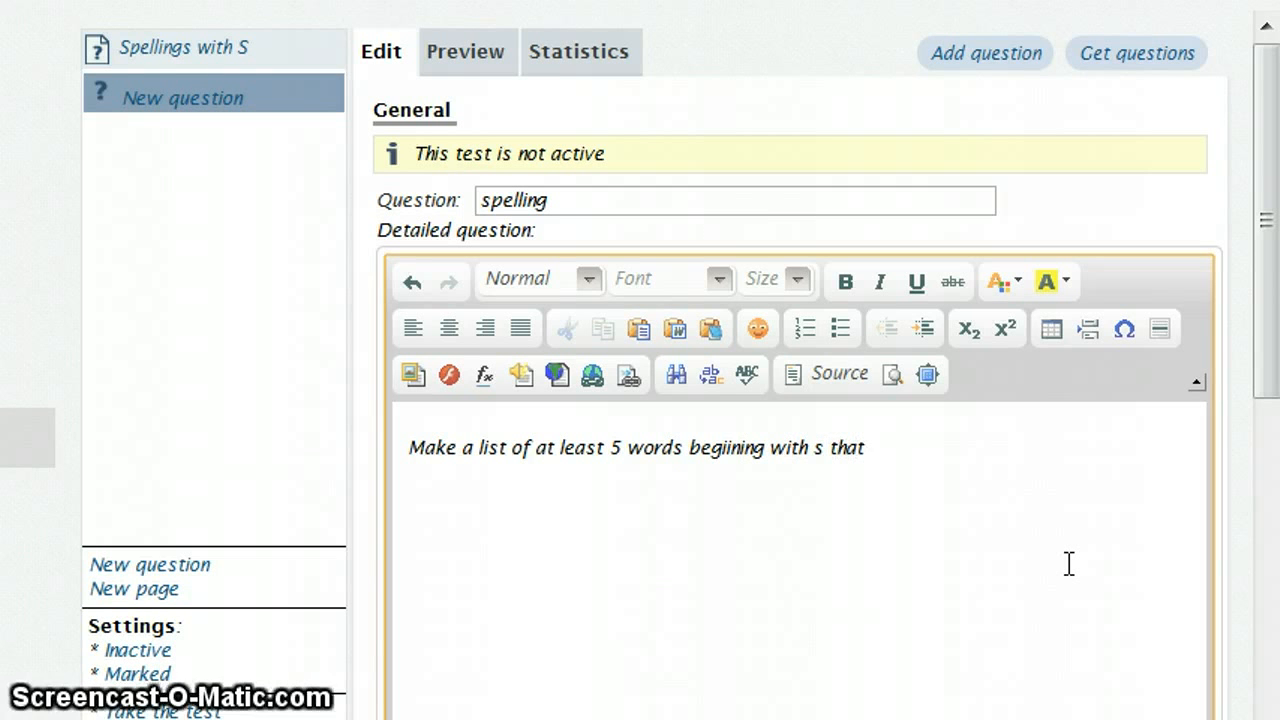
type("yo had diff")
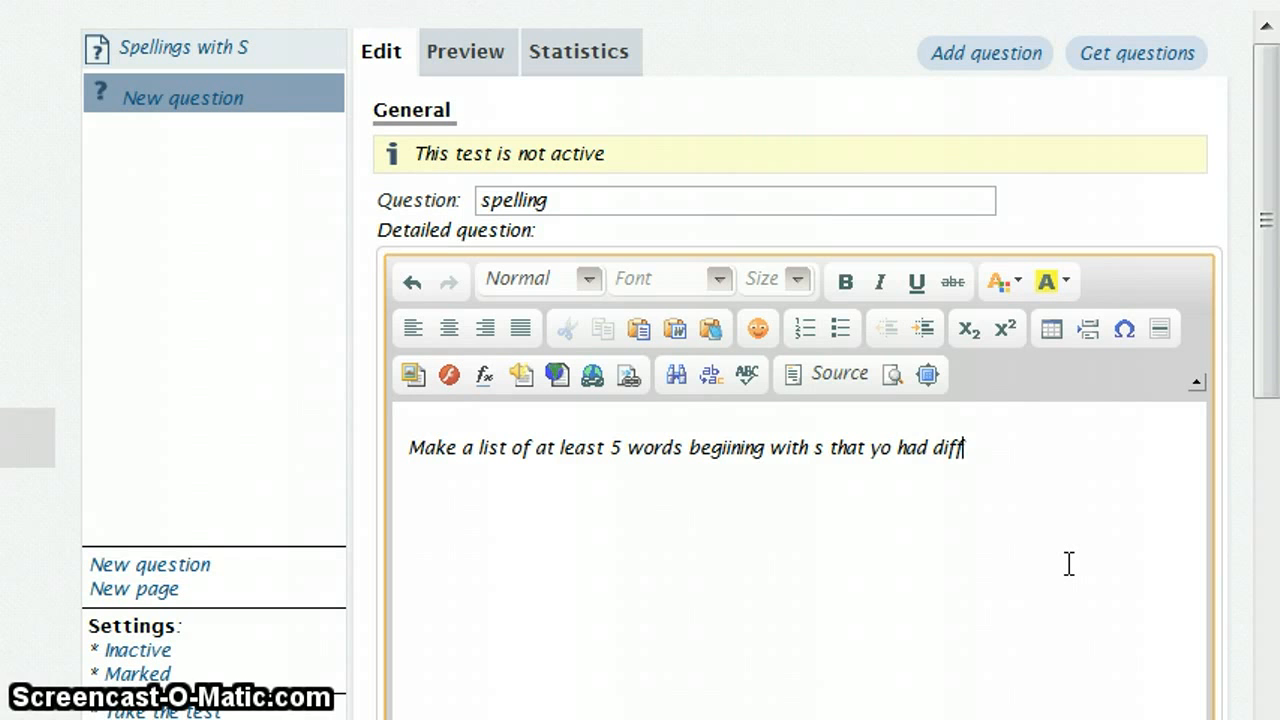
key("BackSpace")
key("BackSpace")
key("BackSpace")
key("BackSpace")
key("BackSpace")
key("BackSpace")
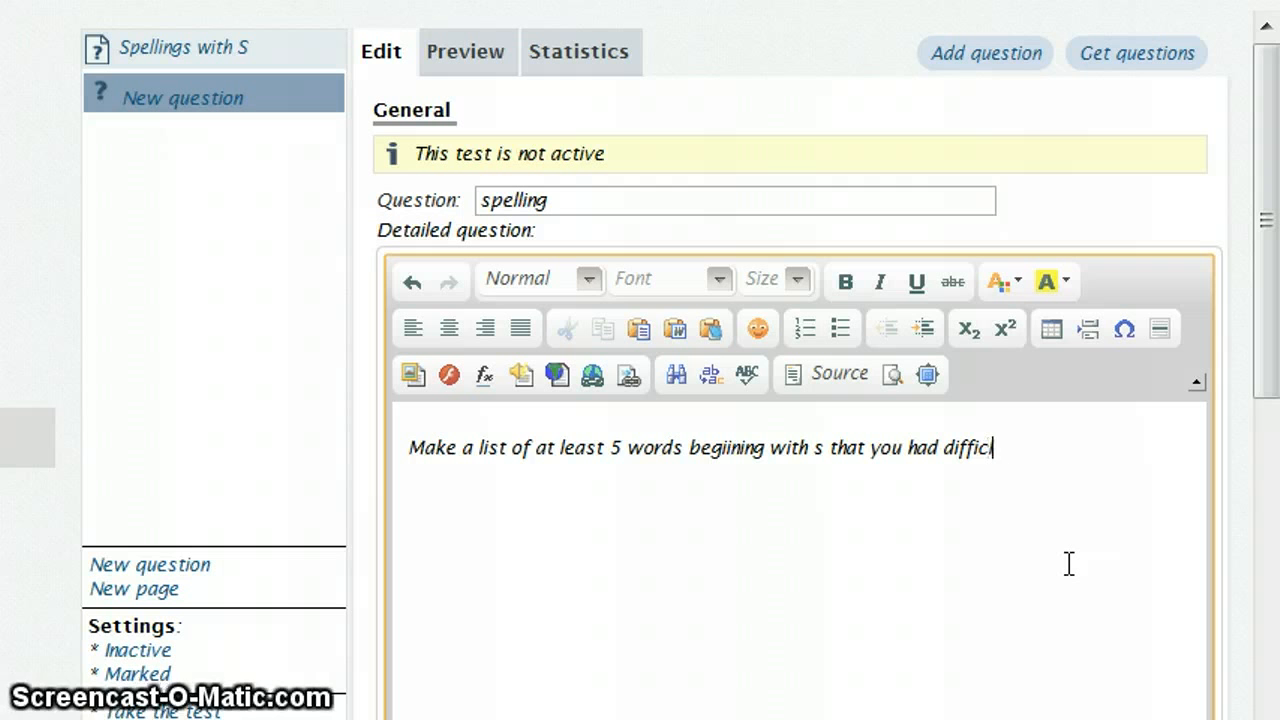
type("lty spelling")
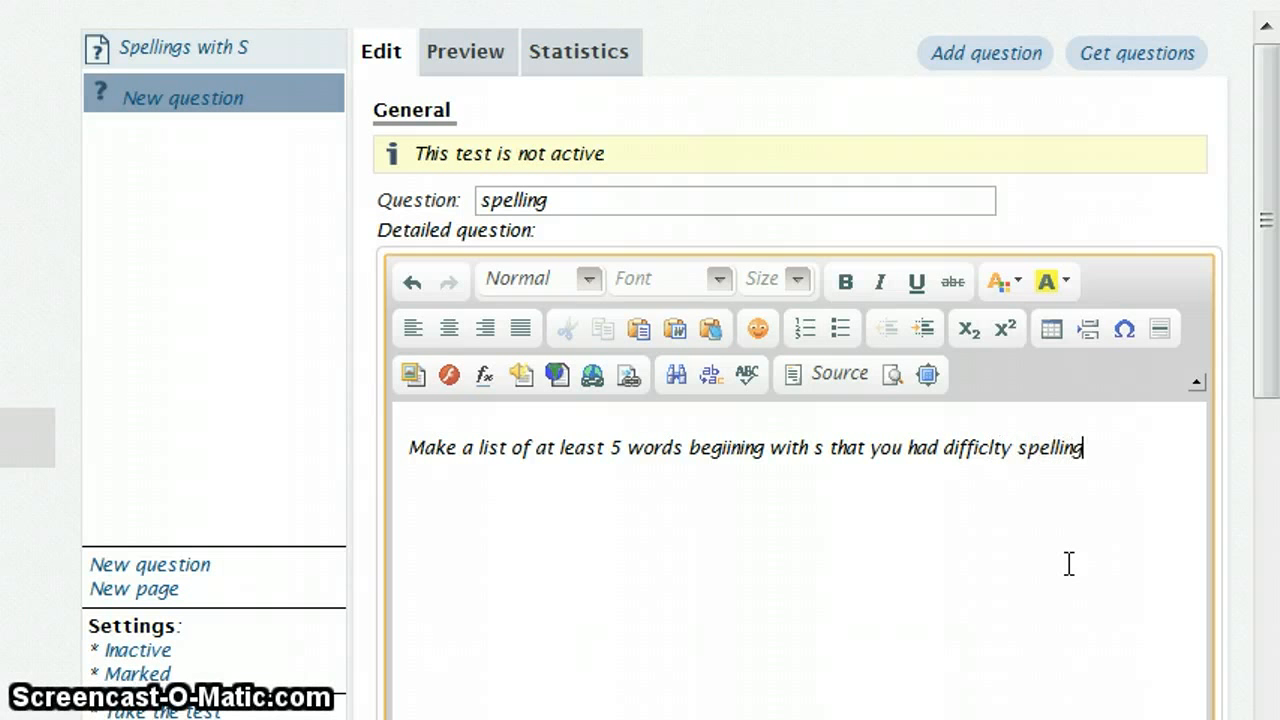
Set the font size of the whole detailed question text to 36
left_click(1099, 447)
left_click_drag(1099, 447, 392, 427)
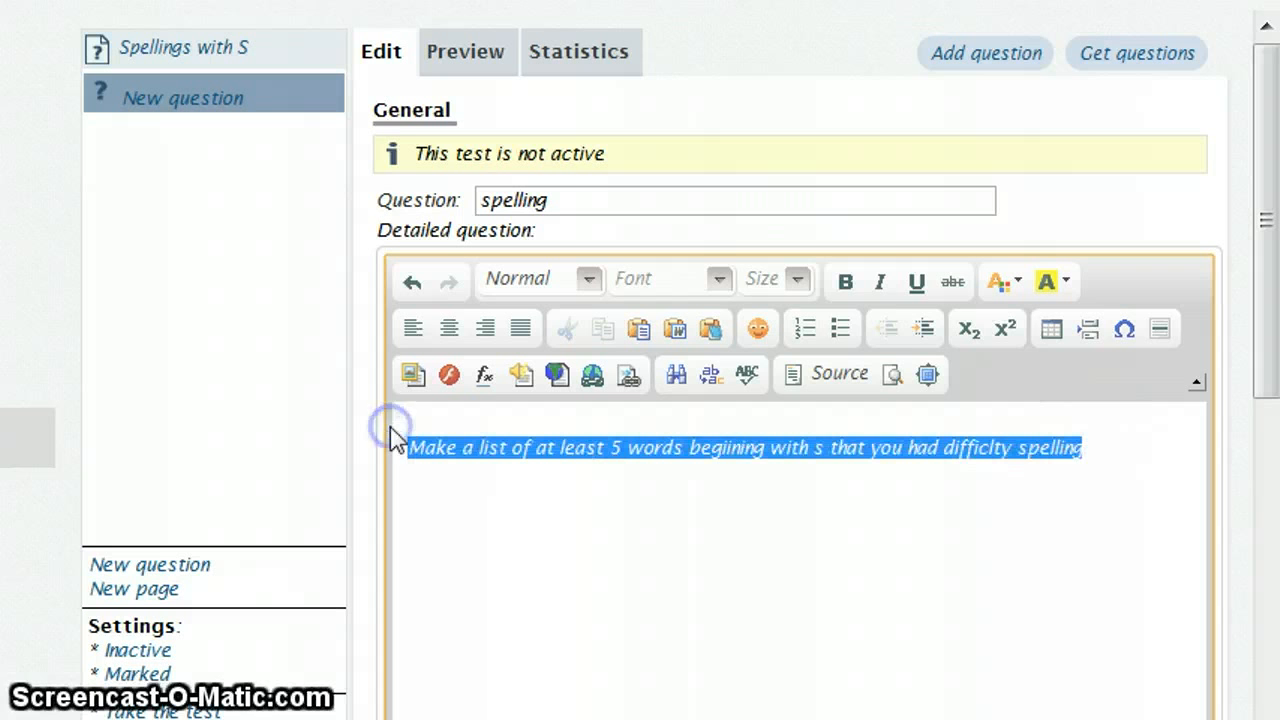
left_click(801, 280)
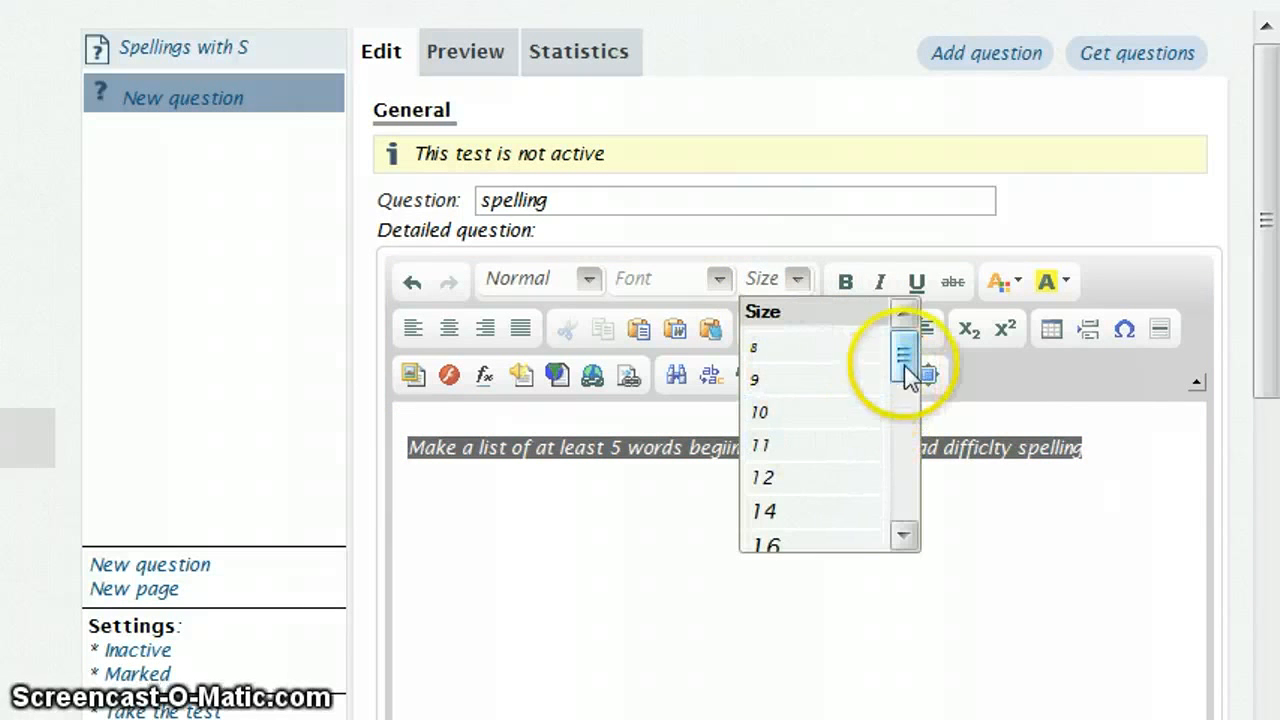
mouse_move(894, 457)
left_mouse_down()
mouse_move(894, 491)
mouse_move(880, 455)
left_mouse_up()
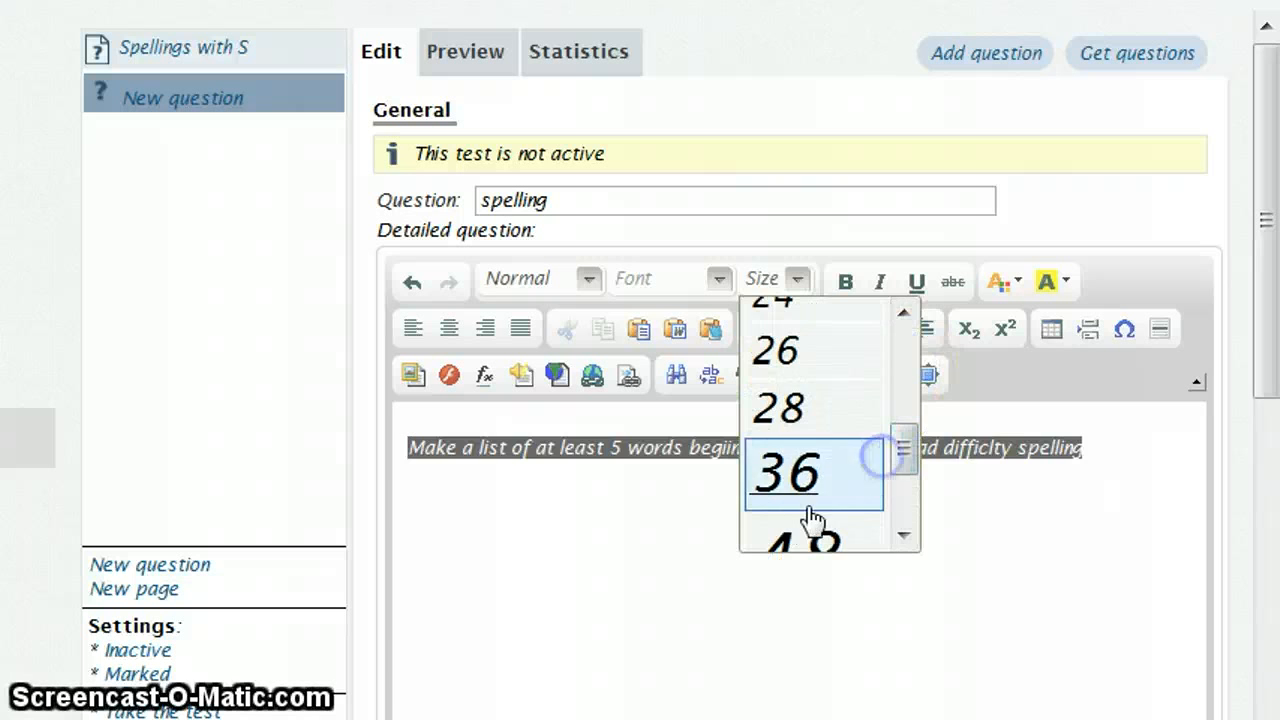
left_click(808, 488)
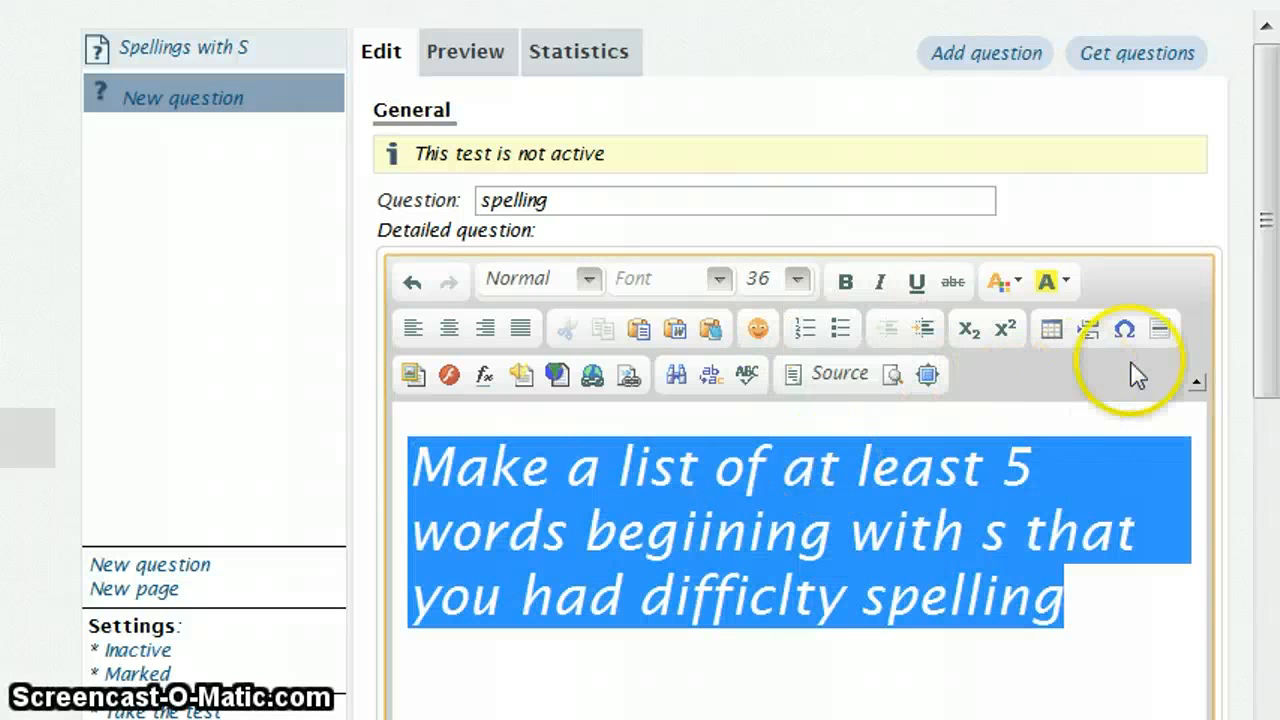
Set the question's category to Text area
left_click_drag(1257, 363, 1234, 663)
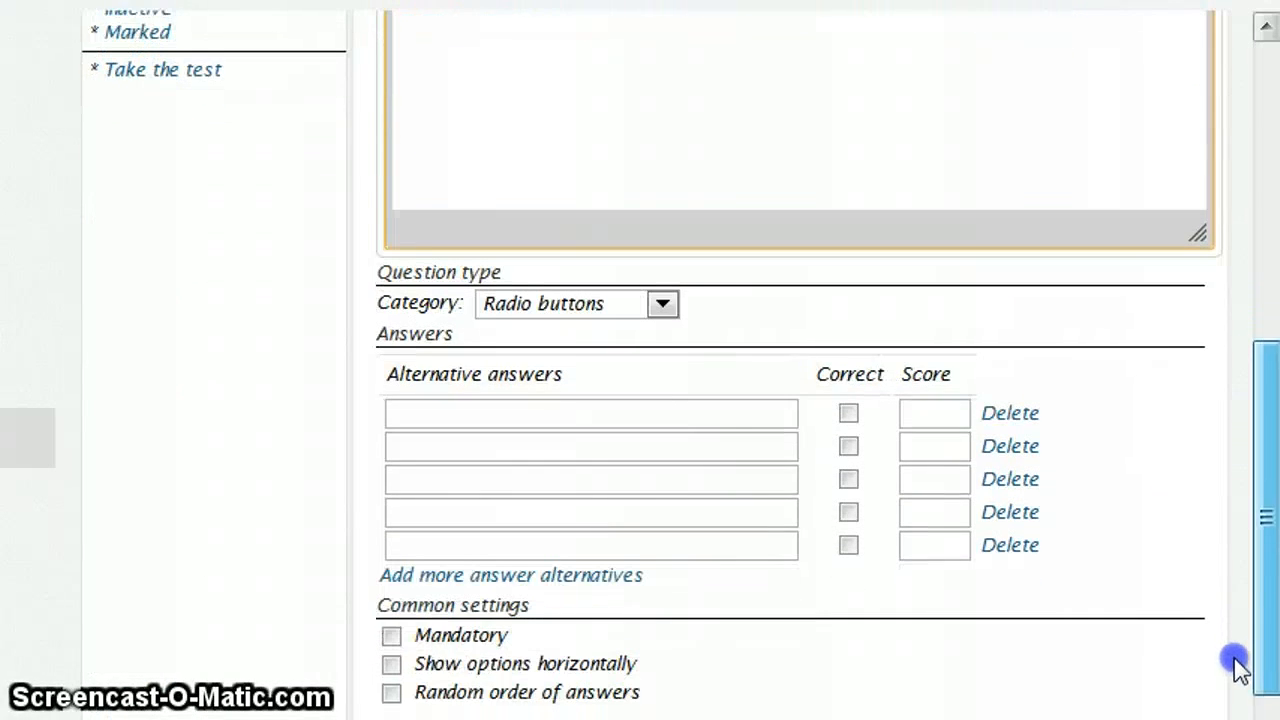
left_click(663, 306)
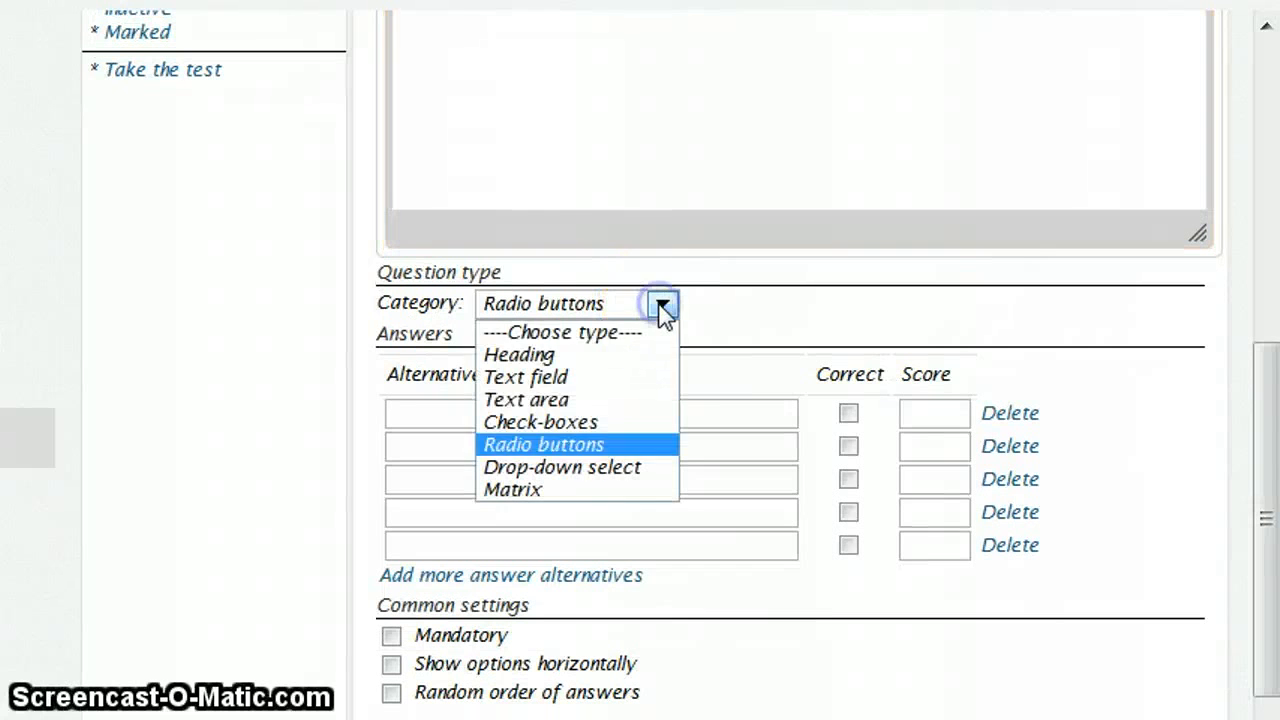
left_click(545, 401)
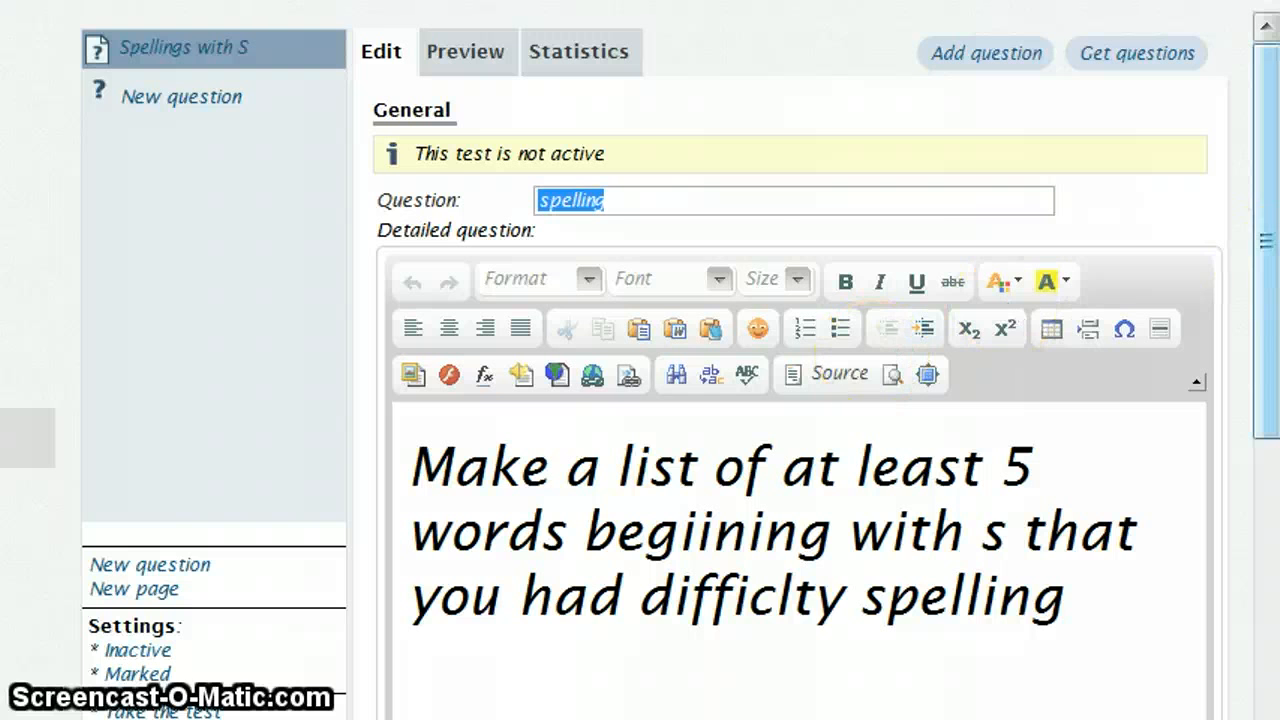
Correct the misspelled words in the detailed question text to "difficulty" and "beginning"
left_click_drag(1265, 285, 1266, 394)
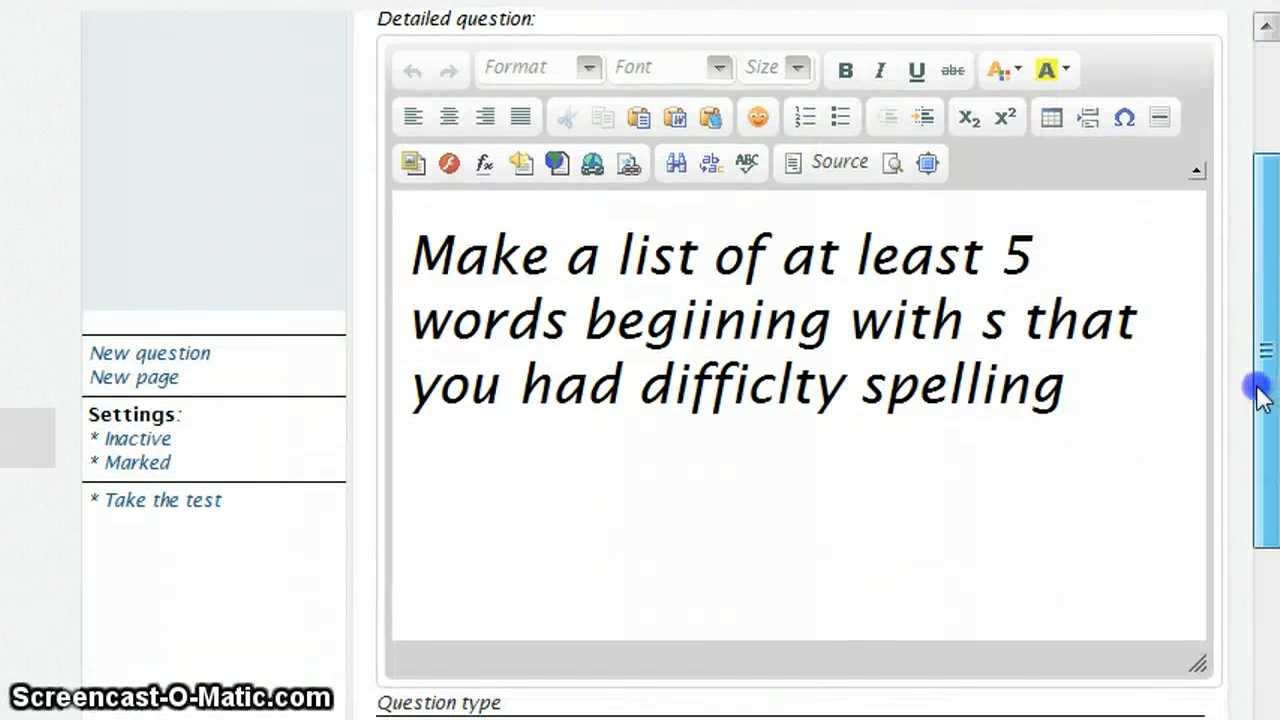
left_click(762, 392)
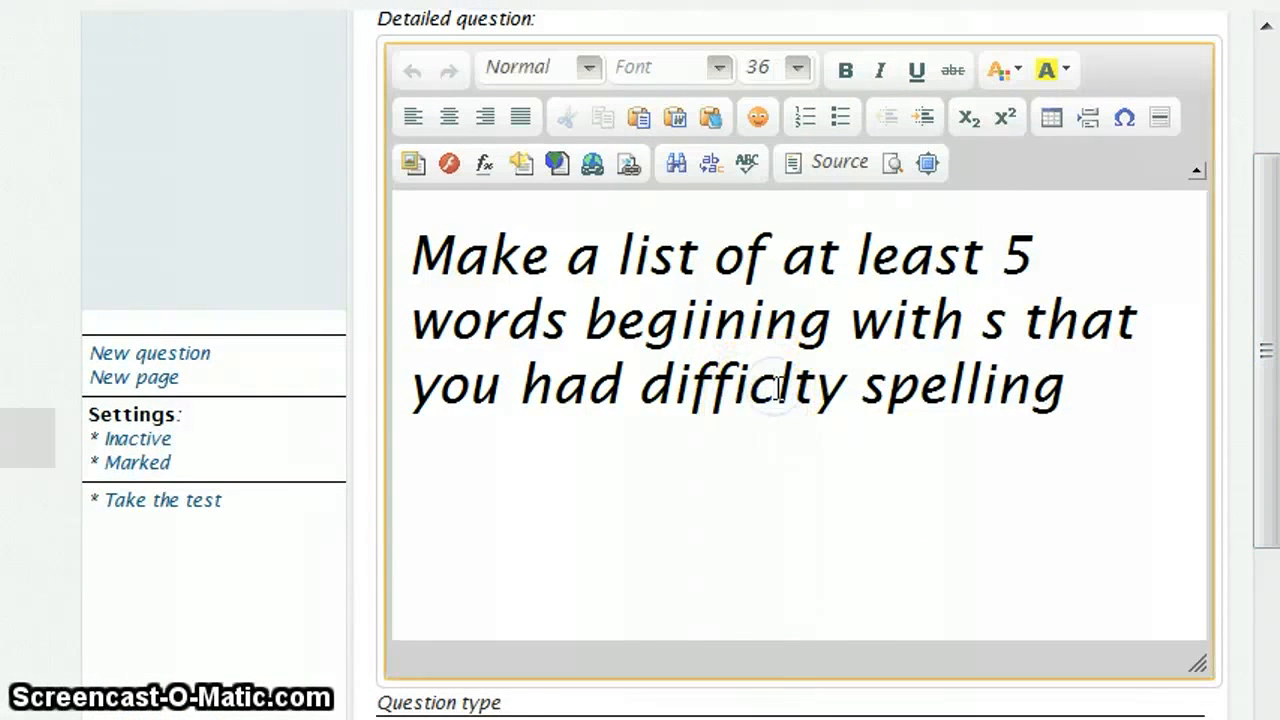
type("u")
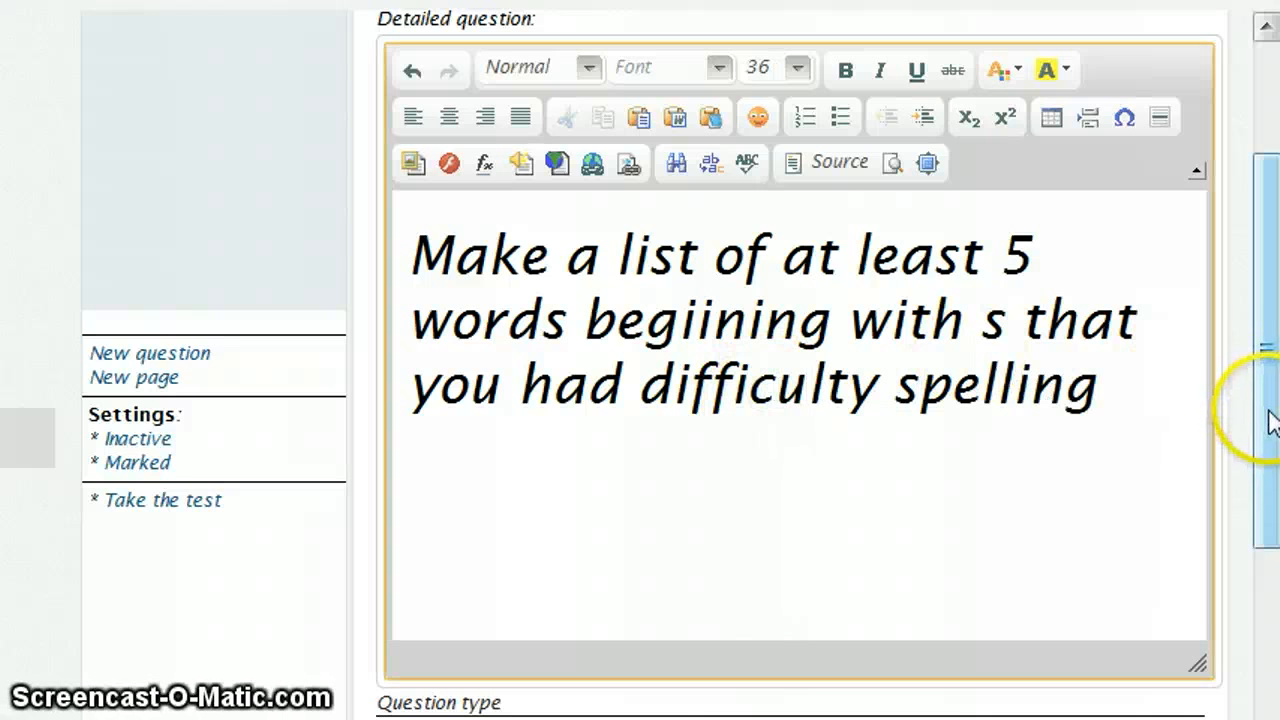
left_click_drag(1262, 420, 1261, 511)
left_click(703, 160)
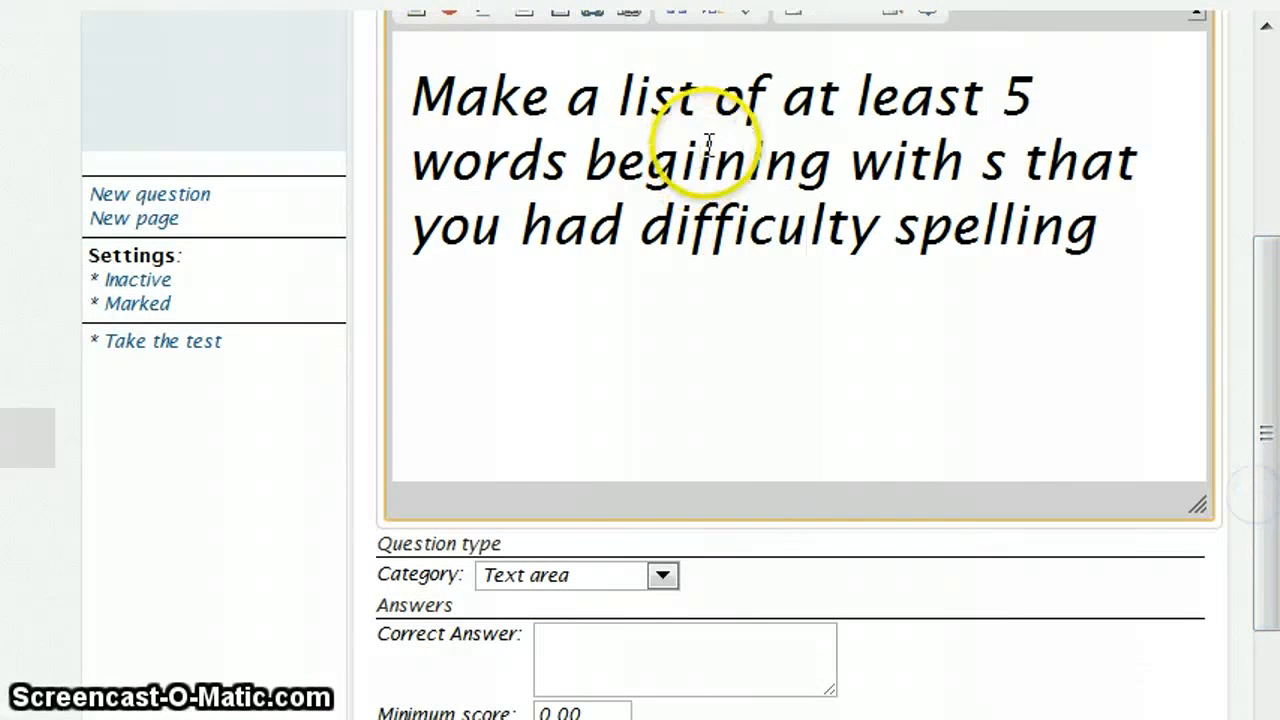
key("BackSpace")
type("n")
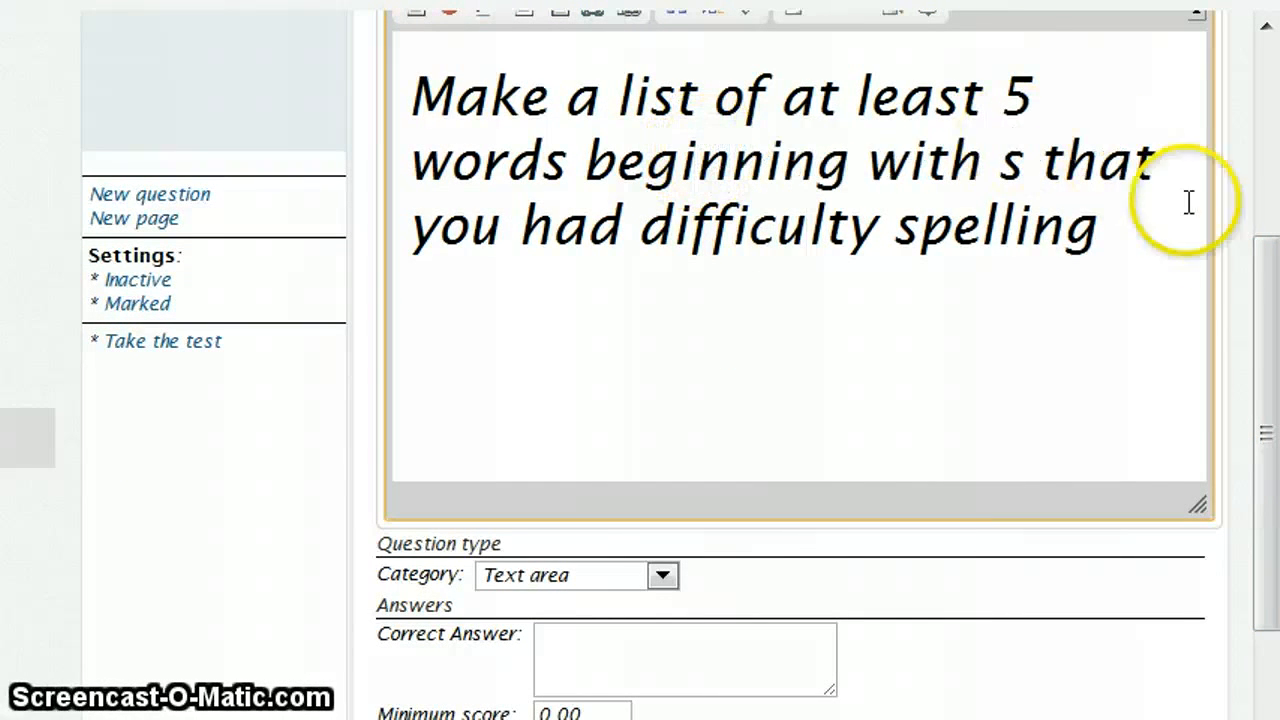
Enclose the letter s in the detailed question text in single quotation marks
left_click(1010, 160)
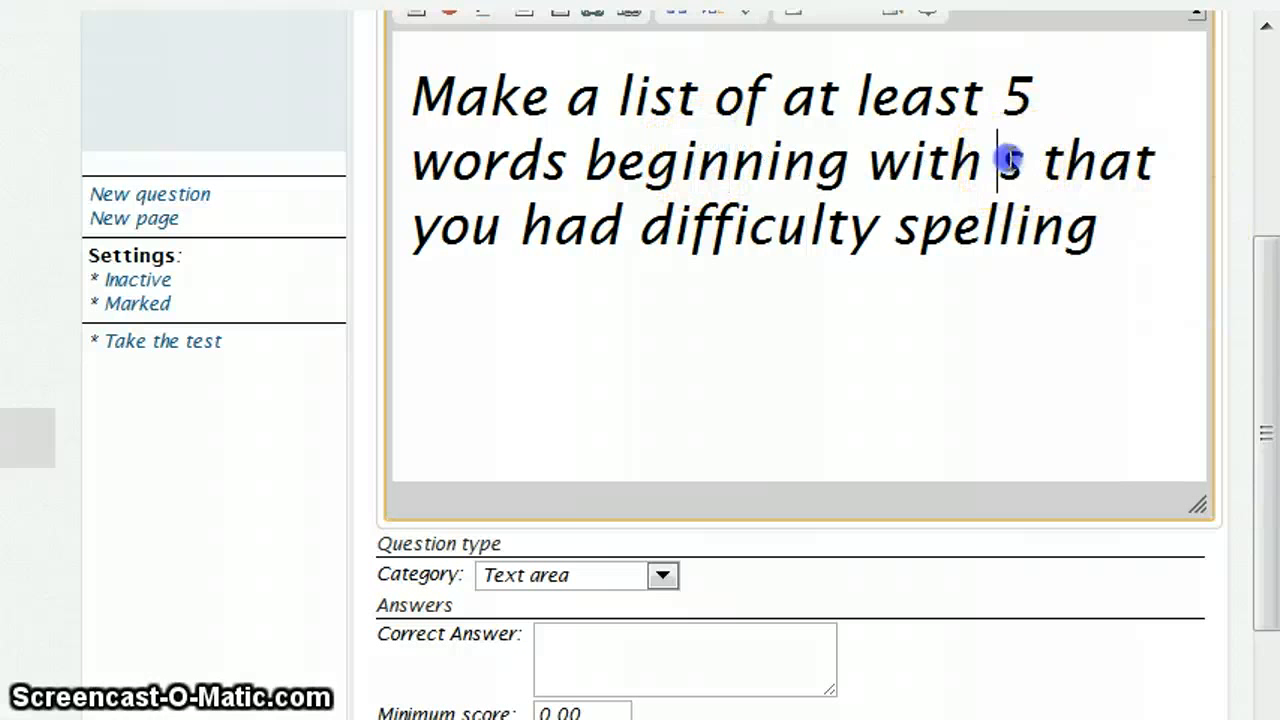
type("'")
left_click(1032, 160)
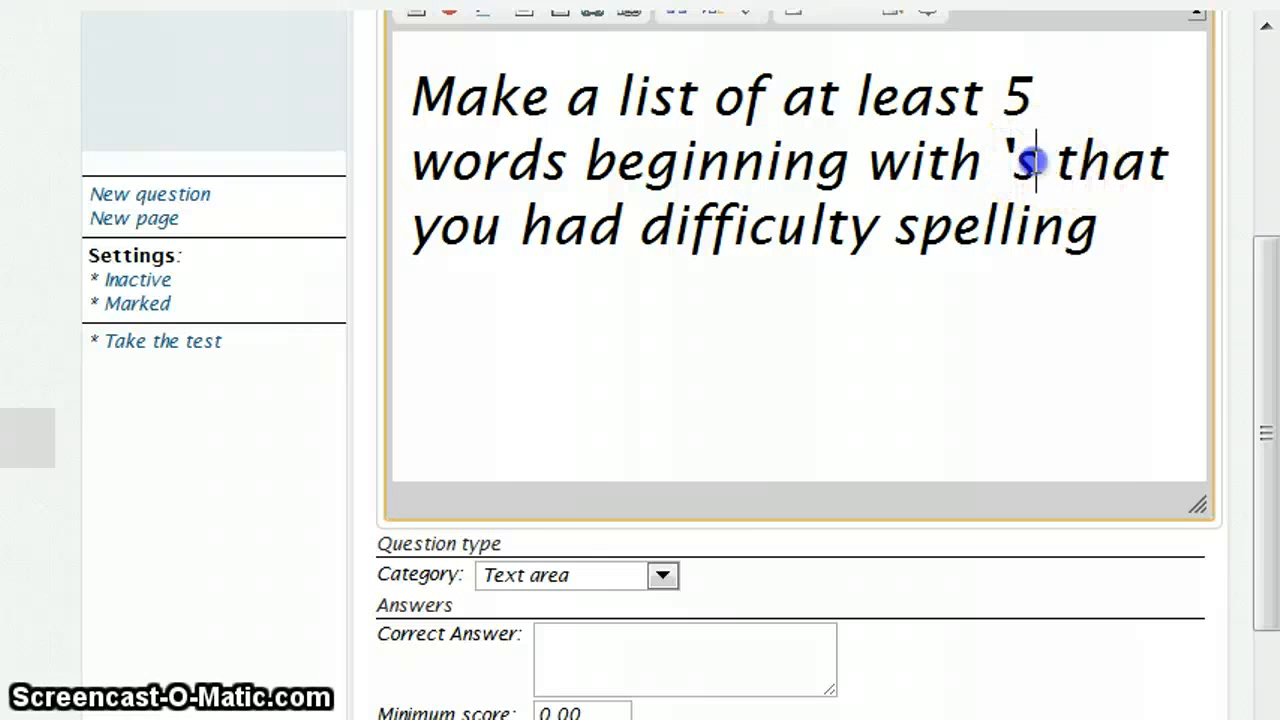
type("'")
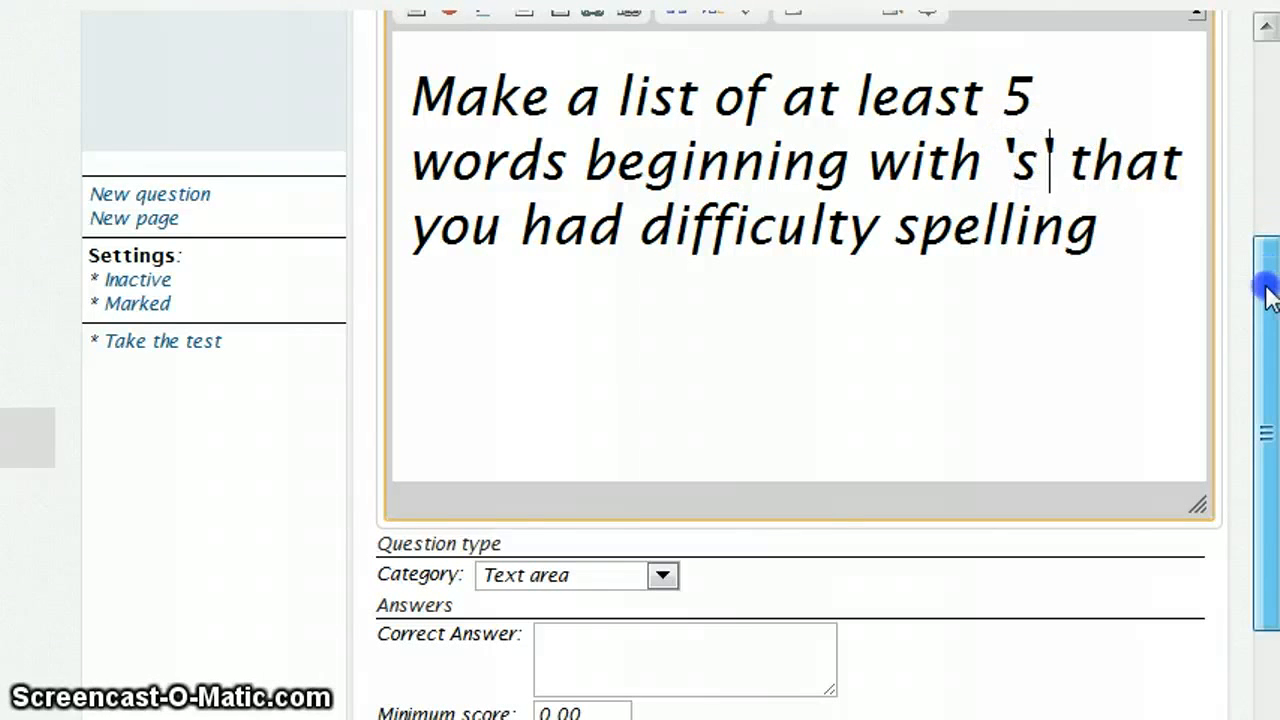
Make the spelling question mandatory and save it
left_click_drag(1266, 363, 1260, 478)
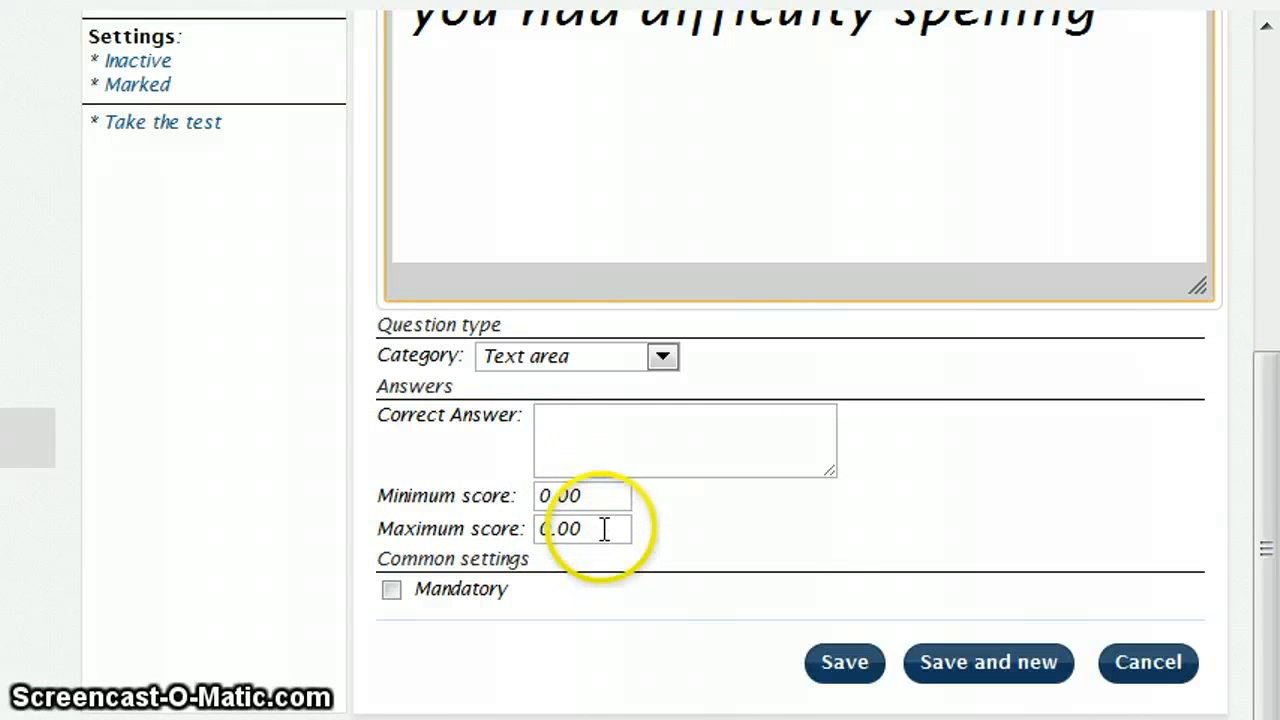
left_click(392, 590)
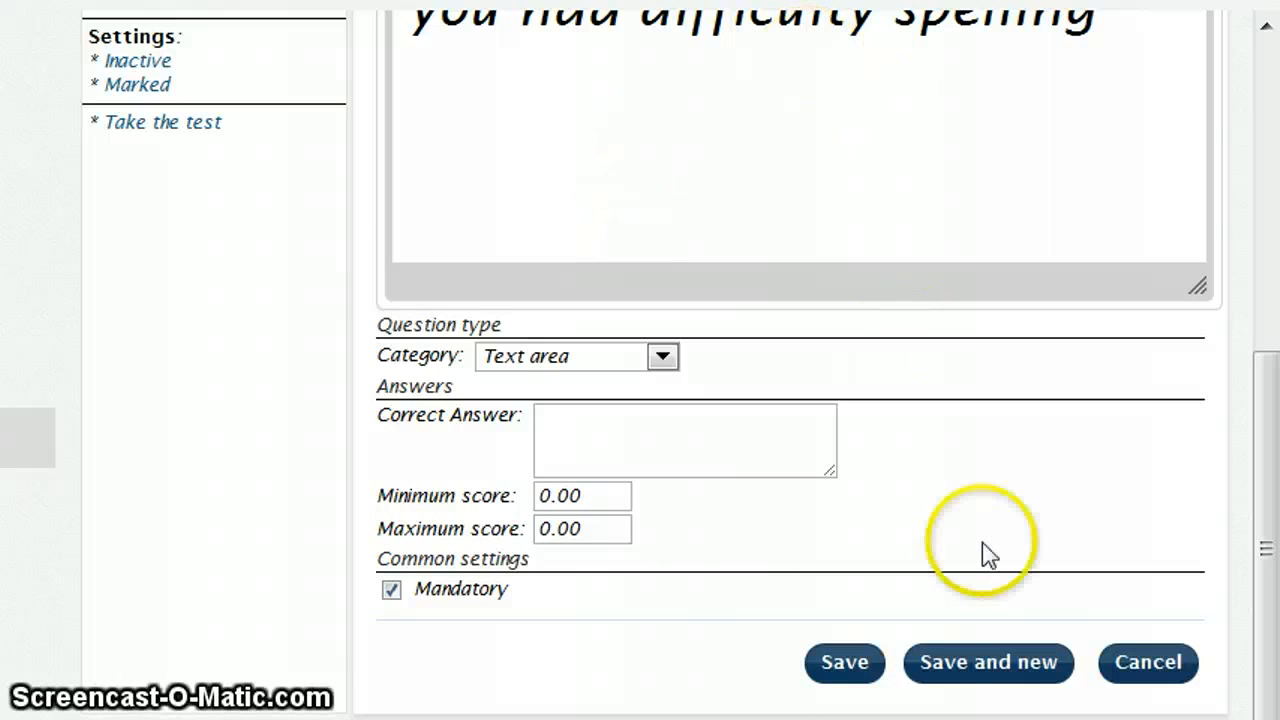
left_click(846, 664)
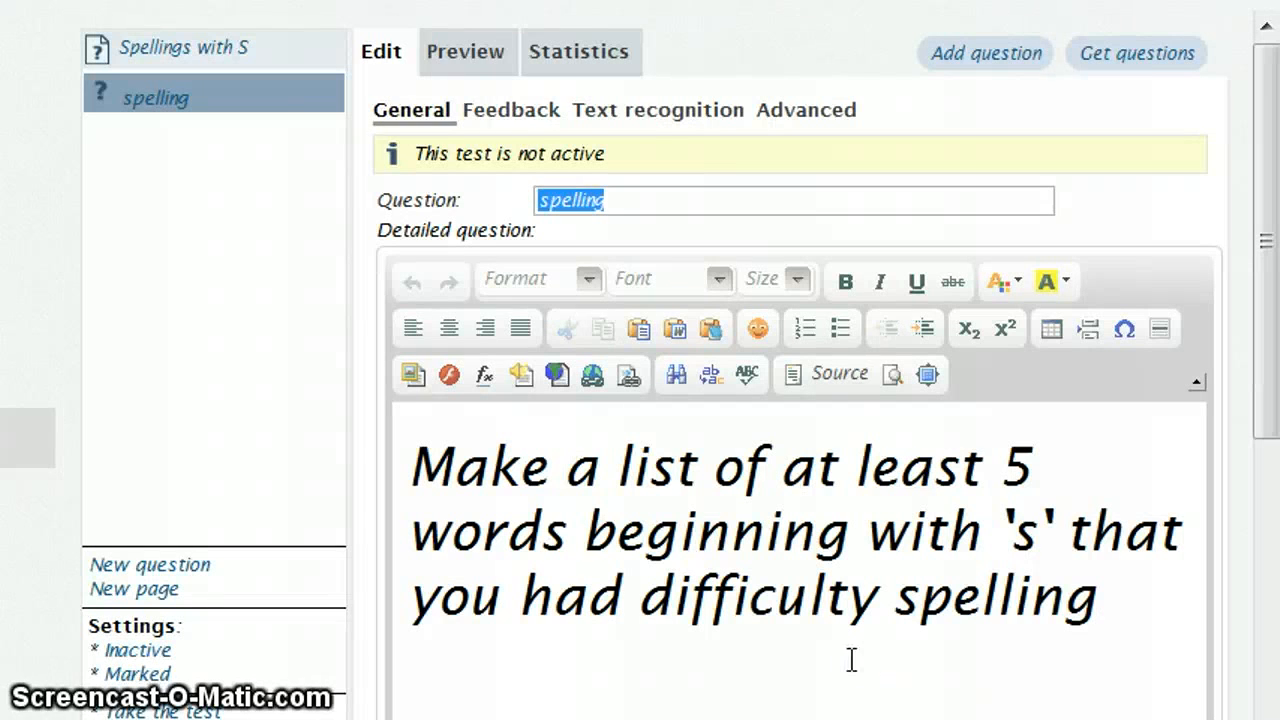
Preview the saved spelling question down to its answer area
left_click(465, 57)
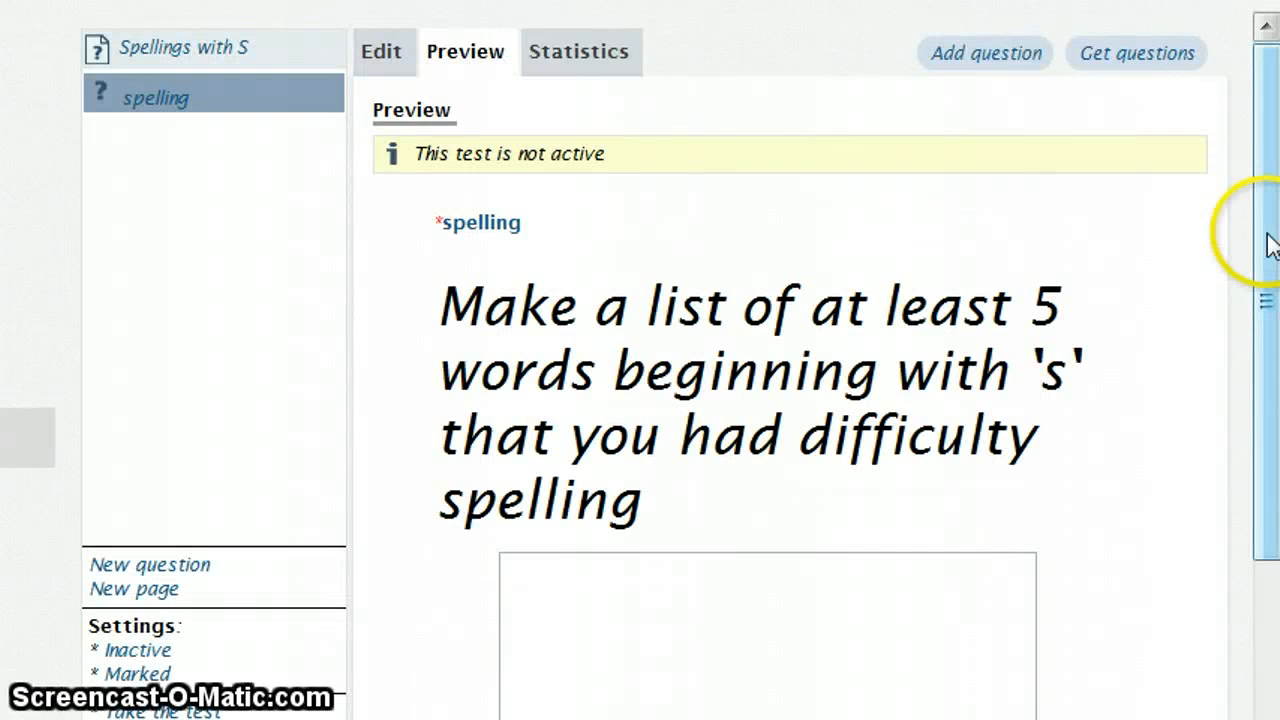
left_click_drag(1270, 245, 1252, 492)
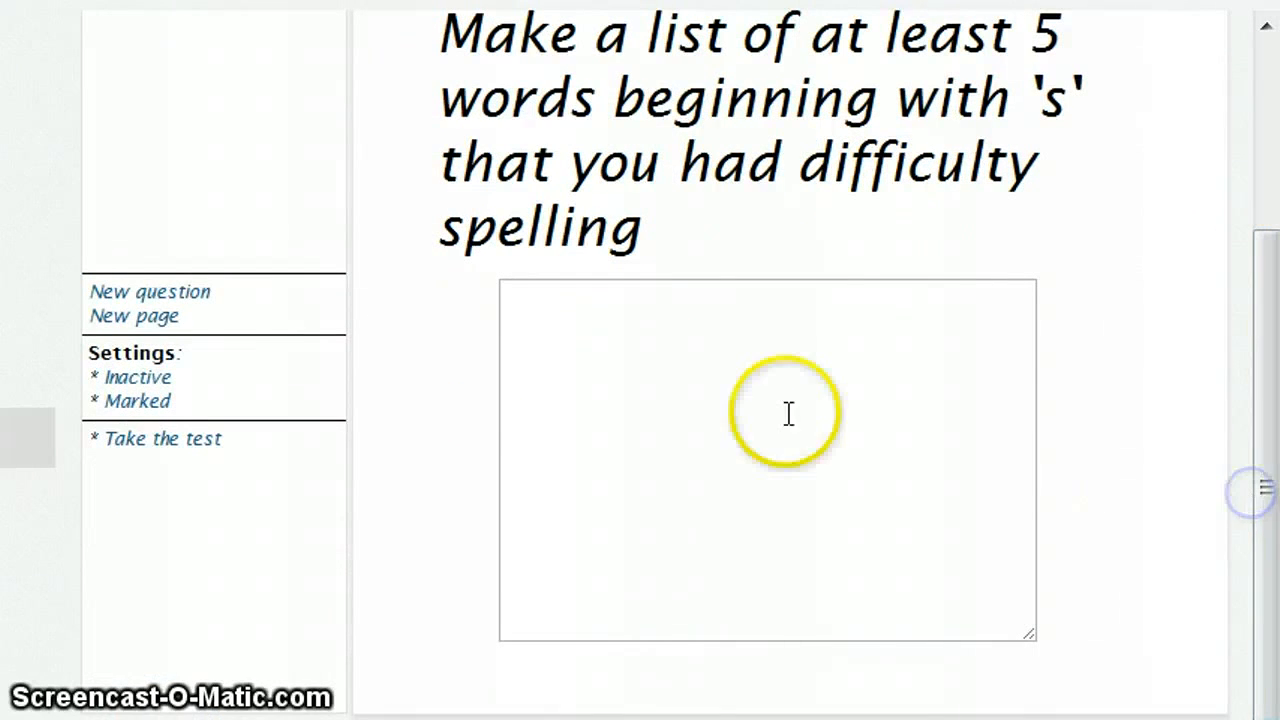